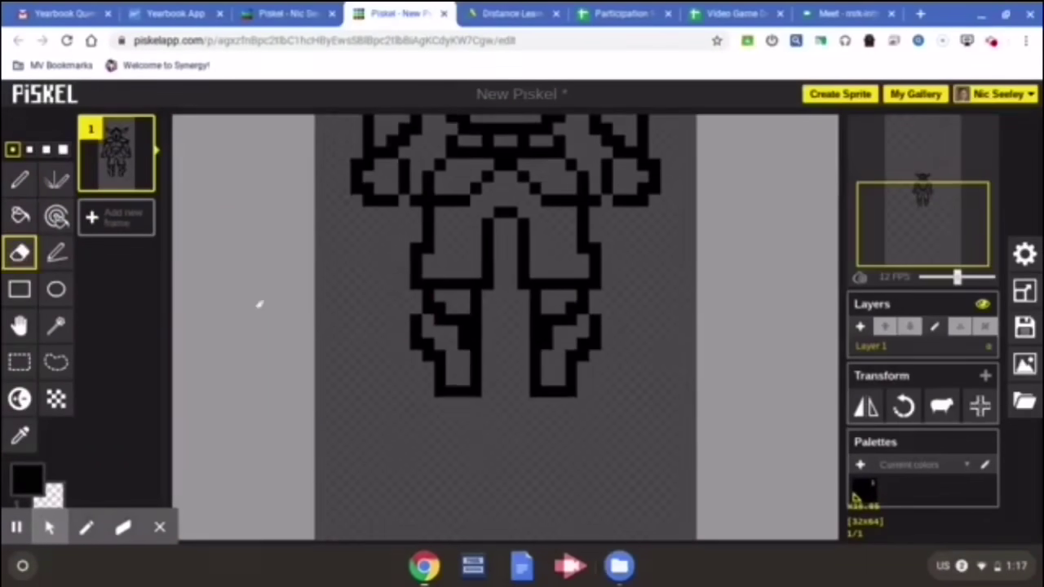
# Step: Choose a light skin tone and fill the warrior's face with it
pyautogui.click(28, 479)
pyautogui.click(517, 225)
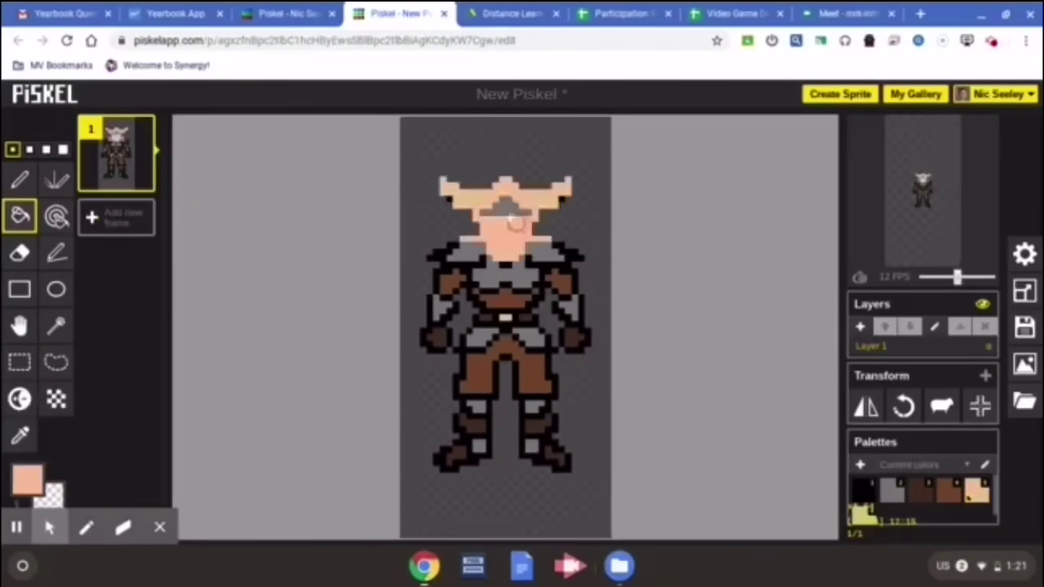
# Step: Shade the warrior's armor with lighter highlights and add mirrored darker brown pixels along the inner legs
pyautogui.click(19, 252)
pyautogui.scroll(-2, 505, 327)
pyautogui.click(19, 399)
pyautogui.scroll(3, 506, 326)
pyautogui.click(378, 363)
pyautogui.click(56, 180)
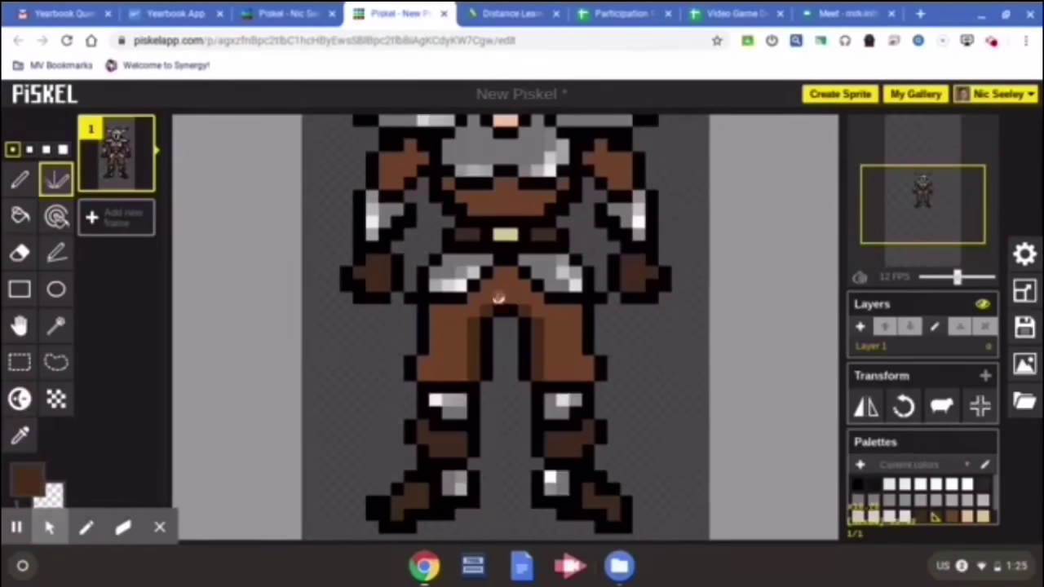
pyautogui.scroll(-2, 506, 327)
pyautogui.click(20, 179)
pyautogui.scroll(-2, 506, 326)
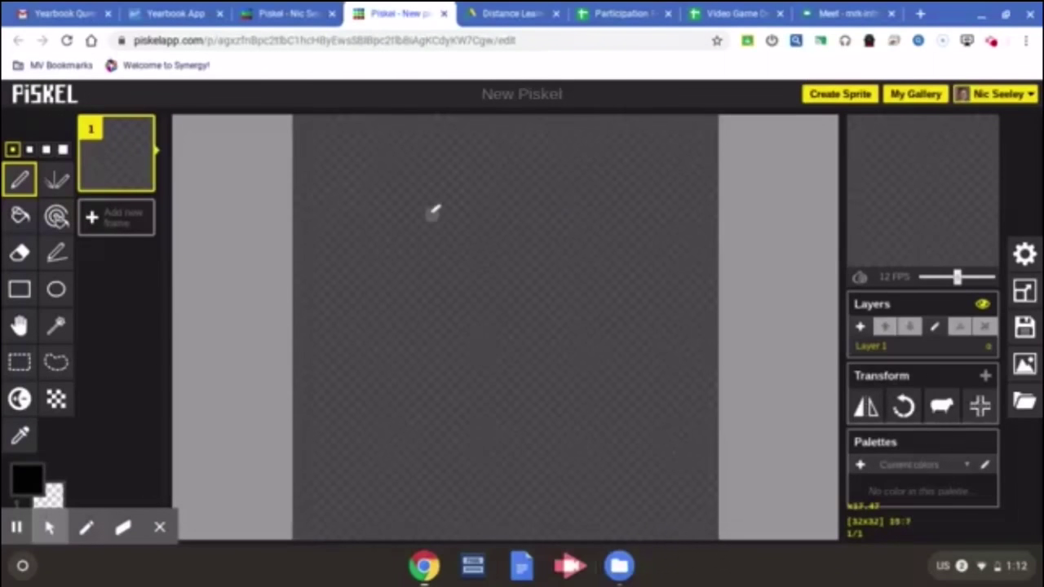
# Step: Check the canvas dimensions in the resize settings and the primary pen color
pyautogui.click(1025, 291)
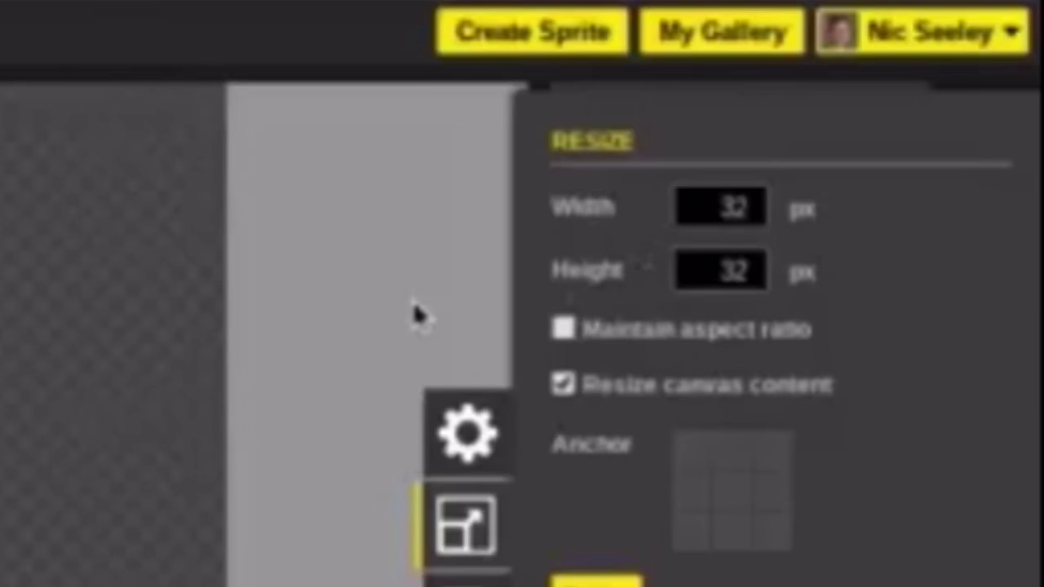
pyautogui.click(414, 314)
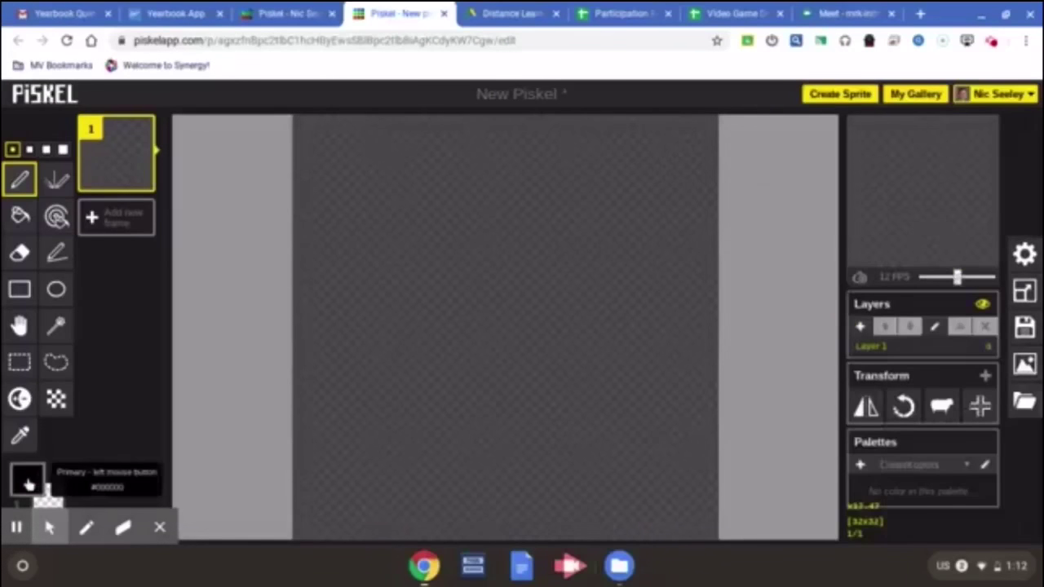
pyautogui.click(24, 479)
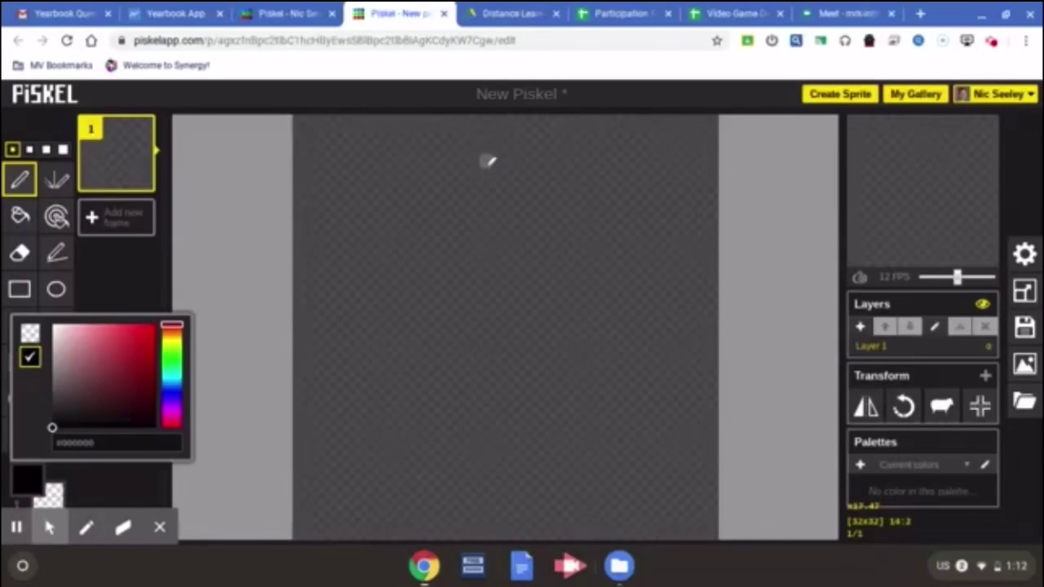
# Step: Try to draw a horned helmet outline with the regular pen and undo the strokes
pyautogui.moveTo(488, 160)
pyautogui.mouseDown()
pyautogui.moveTo(503, 123)
pyautogui.moveTo(528, 144)
pyautogui.moveTo(539, 186)
pyautogui.moveTo(436, 174)
pyautogui.moveTo(389, 128)
pyautogui.moveTo(430, 150)
pyautogui.moveTo(470, 149)
pyautogui.mouseUp()
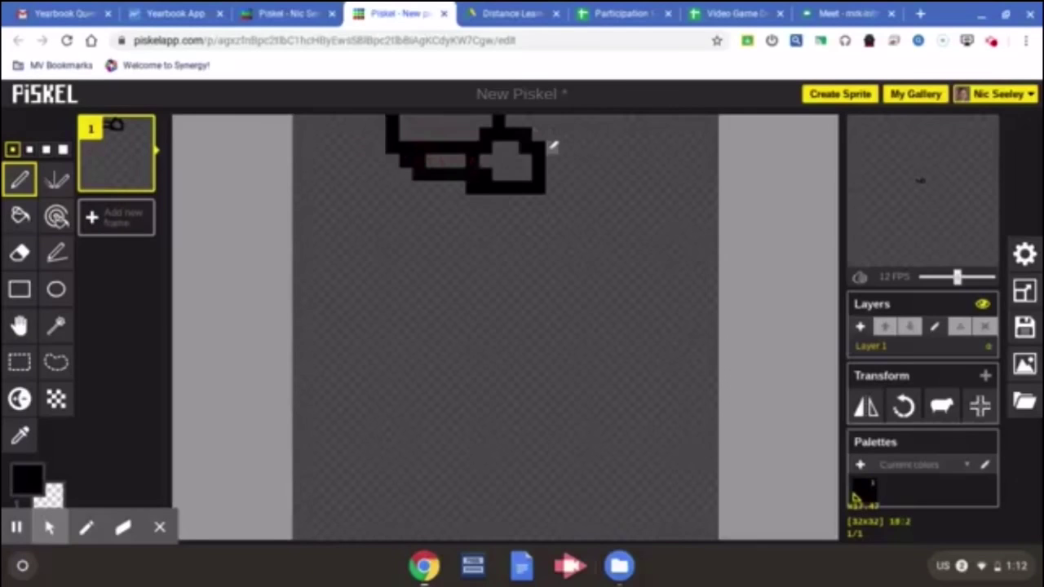
pyautogui.moveTo(552, 147)
pyautogui.mouseDown()
pyautogui.moveTo(597, 129)
pyautogui.moveTo(559, 168)
pyautogui.mouseUp()
pyautogui.hotkey('ctrl', 'z')
pyautogui.hotkey('ctrl', 'z')
pyautogui.hotkey('ctrl', 'z')
pyautogui.hotkey('ctrl', 'z')
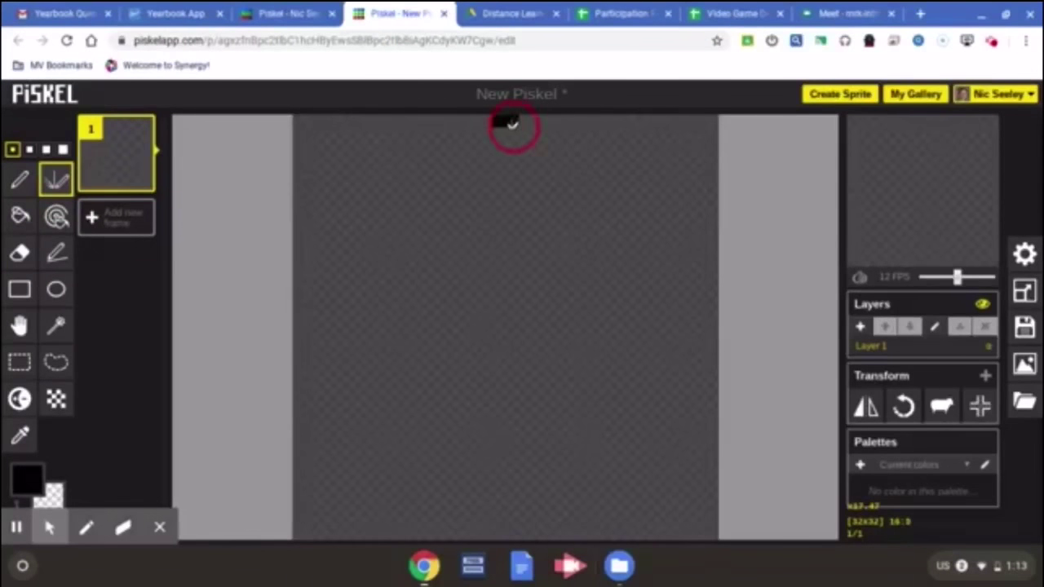
# Step: Draw the black outline of the horned helmet and face guard at the top of the canvas with mirrored pen strokes
pyautogui.moveTo(513, 122)
pyautogui.mouseDown()
pyautogui.moveTo(456, 168)
pyautogui.moveTo(448, 196)
pyautogui.moveTo(472, 198)
pyautogui.moveTo(489, 191)
pyautogui.moveTo(387, 150)
pyautogui.moveTo(376, 123)
pyautogui.moveTo(413, 139)
pyautogui.moveTo(470, 143)
pyautogui.mouseUp()
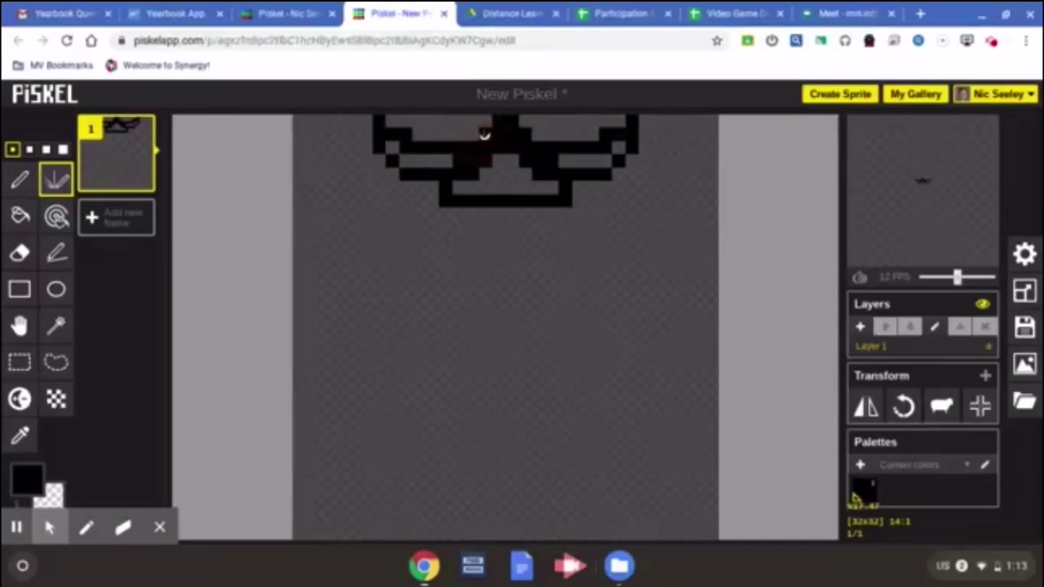
pyautogui.moveTo(462, 203); pyautogui.dragTo(501, 269)
pyautogui.hotkey('ctrl', 'z')
pyautogui.moveTo(460, 210)
pyautogui.mouseDown()
pyautogui.moveTo(473, 252)
pyautogui.moveTo(492, 256)
pyautogui.moveTo(501, 210)
pyautogui.moveTo(505, 231)
pyautogui.moveTo(448, 233)
pyautogui.moveTo(397, 252)
pyautogui.moveTo(380, 285)
pyautogui.moveTo(438, 300)
pyautogui.moveTo(461, 282)
pyautogui.mouseUp()
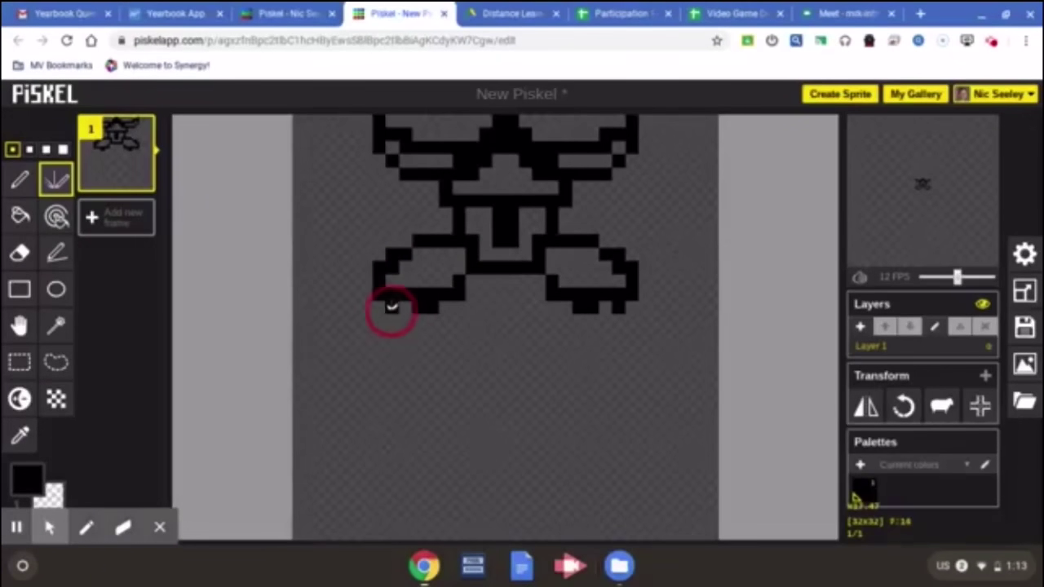
# Step: Outline the pointed shoulder pads and the sides of the chest with mirrored black strokes
pyautogui.moveTo(391, 306); pyautogui.dragTo(368, 267)
pyautogui.click(432, 317)
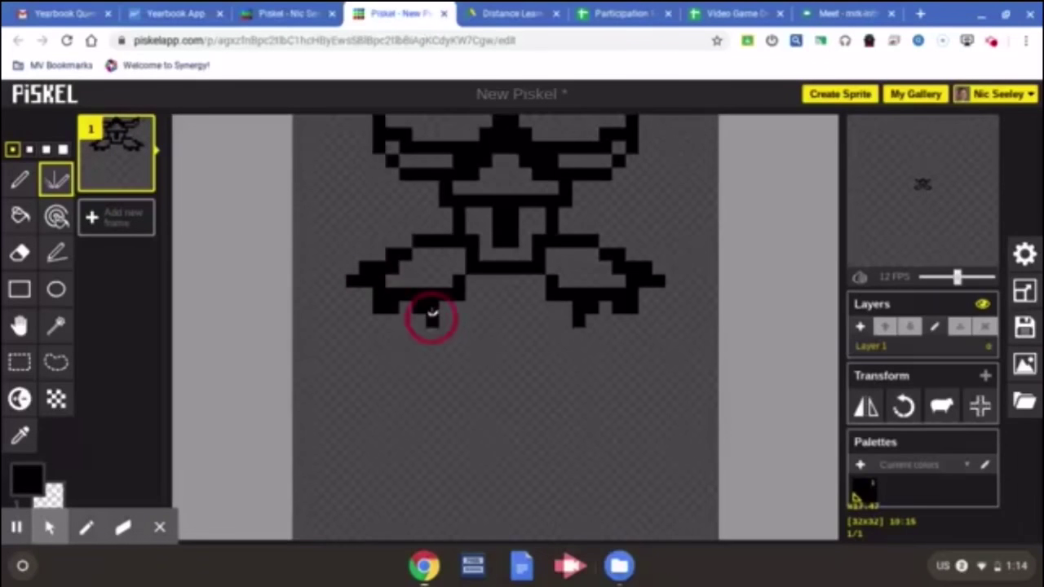
pyautogui.click(445, 333)
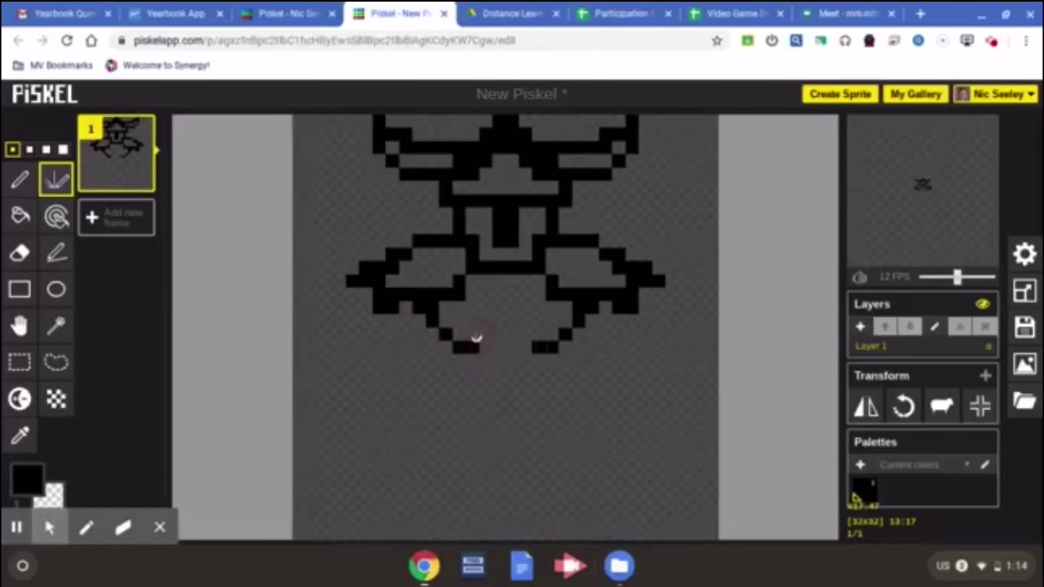
pyautogui.moveTo(477, 339); pyautogui.dragTo(487, 344)
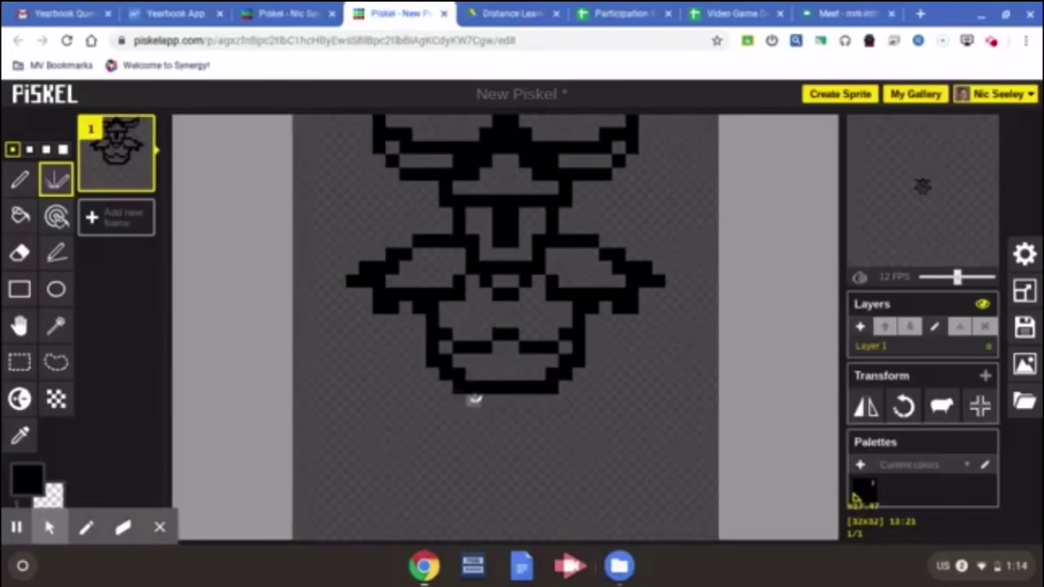
# Step: Outline the lower torso, belt, hip armor and arms with hands, using mirrored black strokes
pyautogui.moveTo(473, 399)
pyautogui.mouseDown()
pyautogui.moveTo(499, 407)
pyautogui.moveTo(471, 406)
pyautogui.mouseUp()
pyautogui.moveTo(433, 436)
pyautogui.mouseDown()
pyautogui.moveTo(451, 460)
pyautogui.moveTo(505, 449)
pyautogui.mouseUp()
pyautogui.hotkey('ctrl', 'z')
pyautogui.moveTo(433, 446)
pyautogui.mouseDown()
pyautogui.moveTo(443, 459)
pyautogui.moveTo(483, 451)
pyautogui.mouseUp()
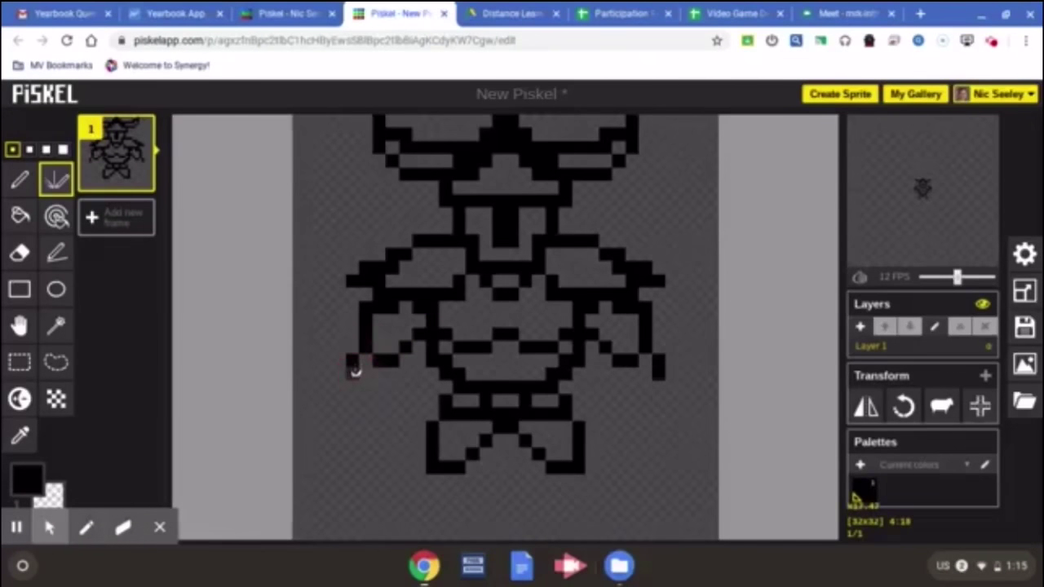
pyautogui.moveTo(408, 374)
pyautogui.mouseDown()
pyautogui.moveTo(377, 410)
pyautogui.moveTo(353, 402)
pyautogui.moveTo(359, 454)
pyautogui.moveTo(394, 426)
pyautogui.mouseUp()
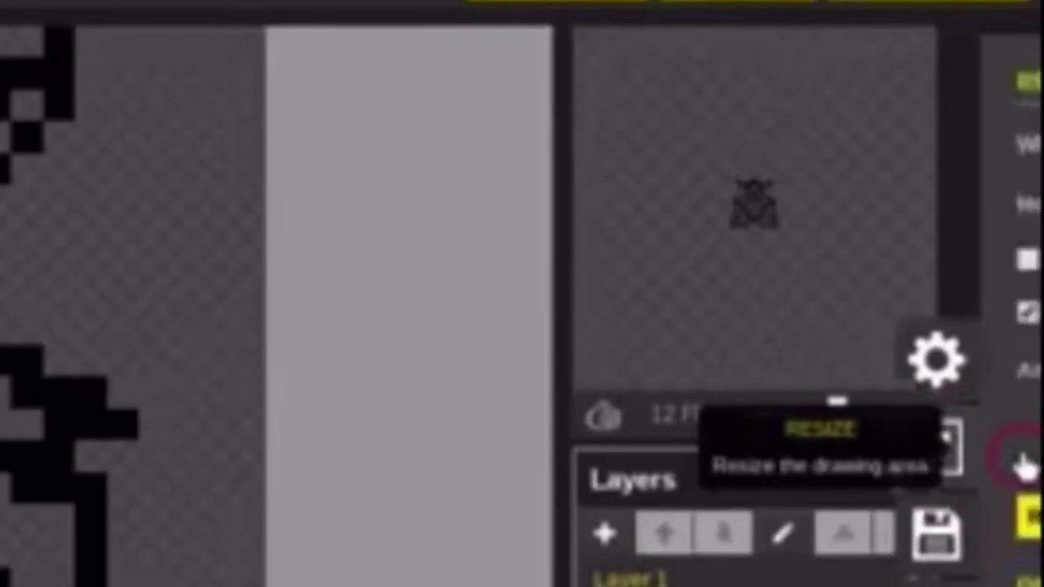
# Step: Try to resize the canvas to a height of 64 px with its content scaled, and undo the resize
pyautogui.click(1024, 291)
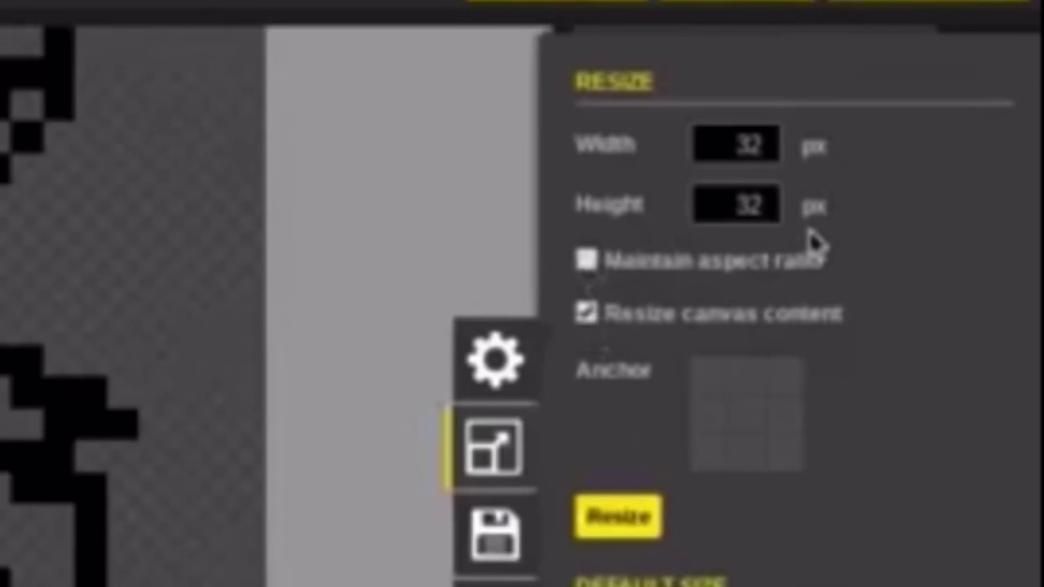
pyautogui.doubleClick(751, 206)
pyautogui.write('64')
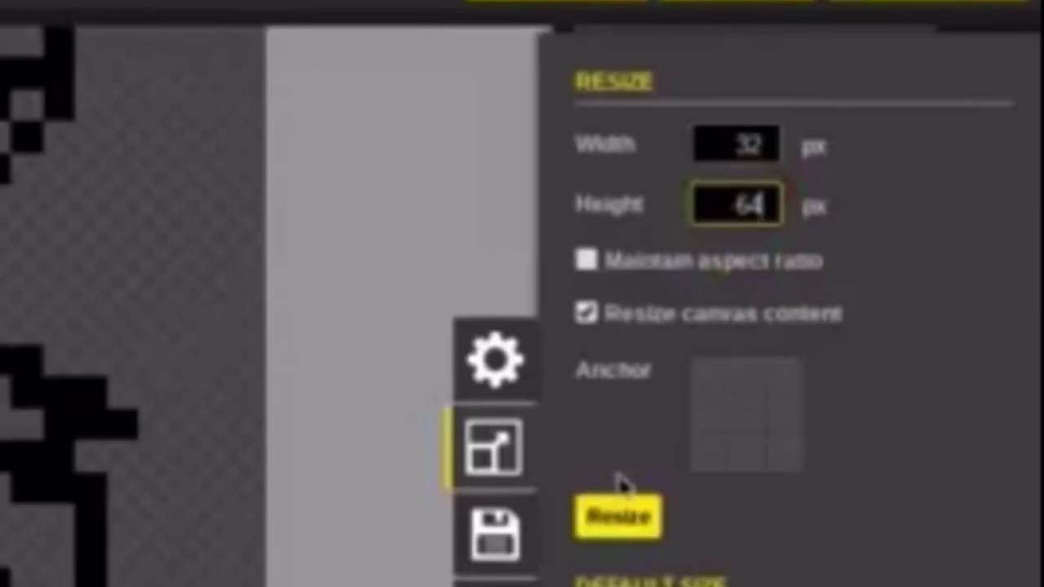
pyautogui.click(618, 513)
pyautogui.hotkey('ctrl', 'z')
# Step: Resize the canvas to 32 x 64 px without resizing its content, keeping the center anchor
pyautogui.click(493, 448)
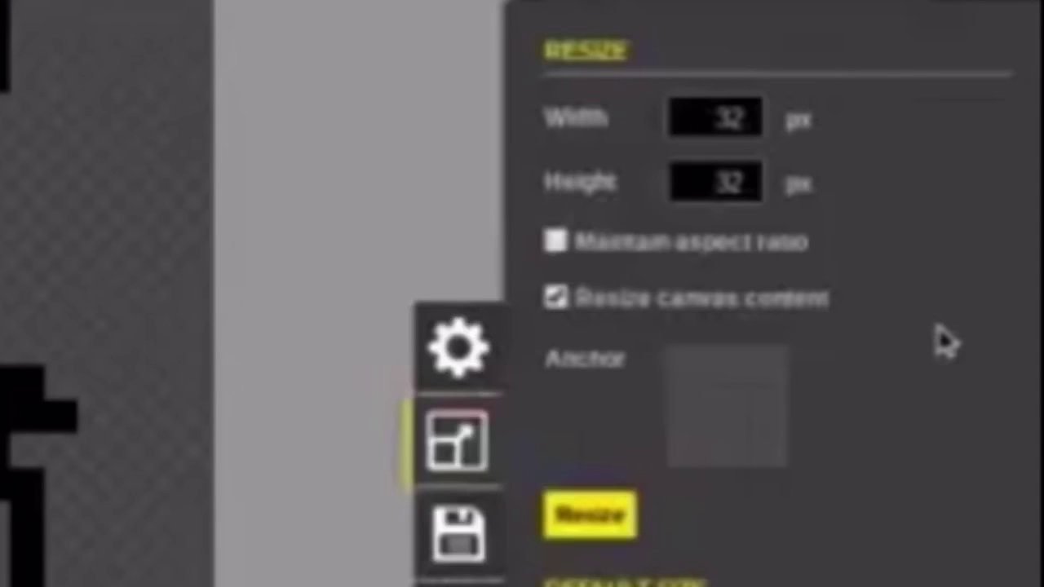
pyautogui.click(576, 298)
pyautogui.doubleClick(729, 179)
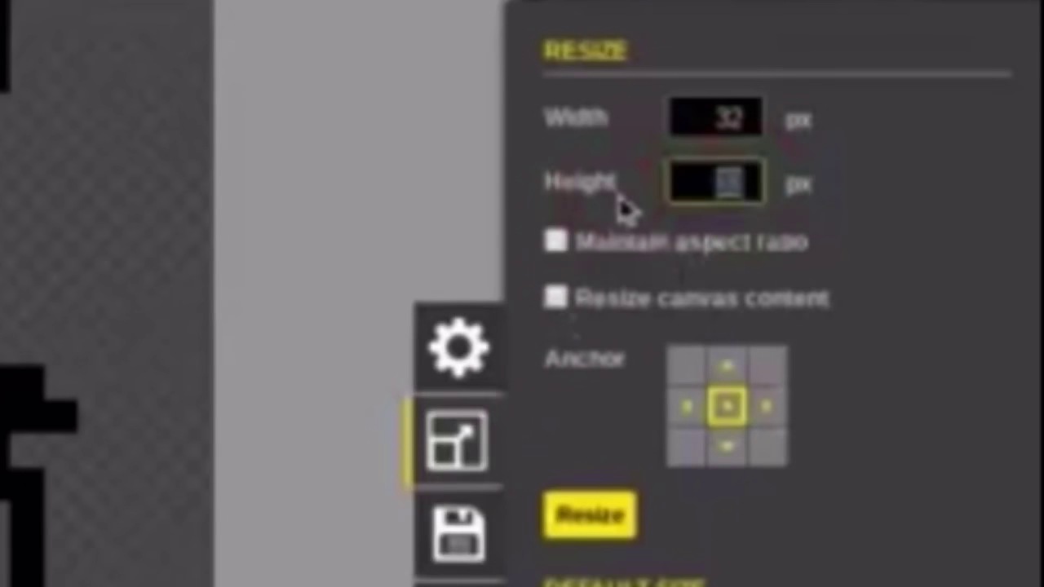
pyautogui.write('64')
pyautogui.click(589, 514)
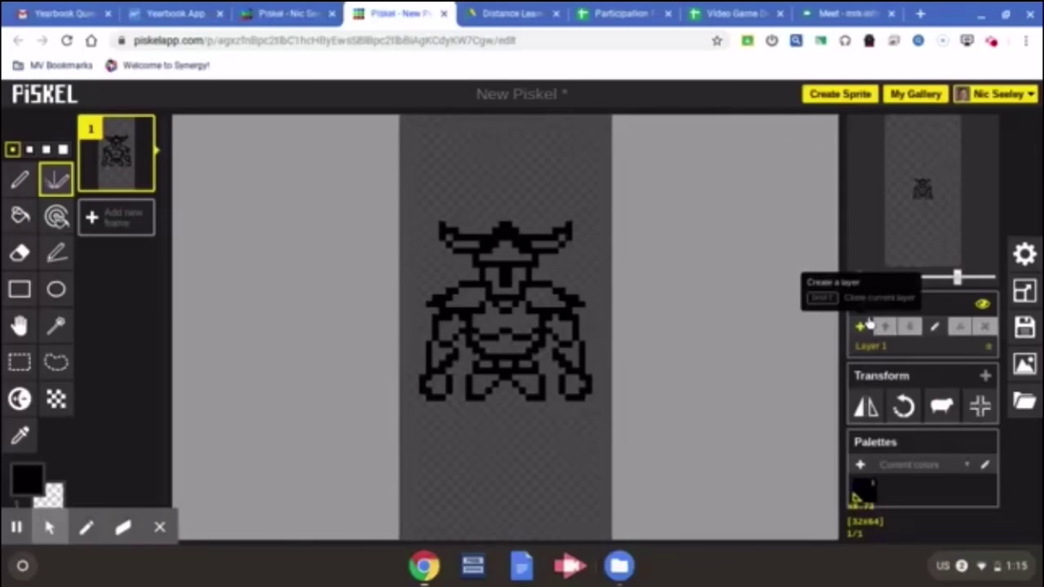
# Step: Move the drawn figure upward on the canvas to make room for the legs
pyautogui.click(19, 326)
pyautogui.moveTo(499, 330); pyautogui.dragTo(492, 287)
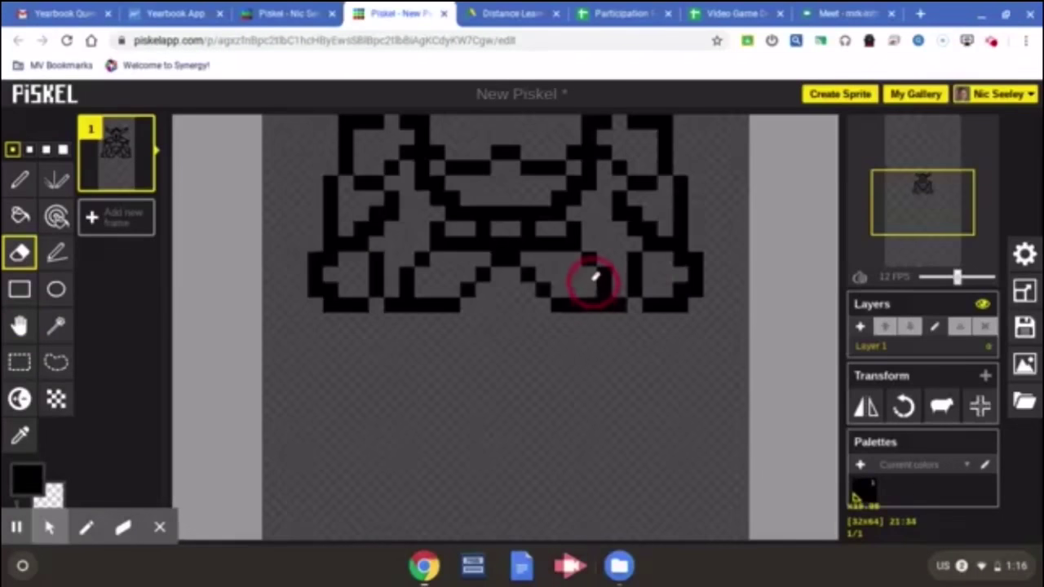
# Step: Draw the mirrored black leg outlines from the hips down through the thighs, knee guards and calves
pyautogui.click(56, 179)
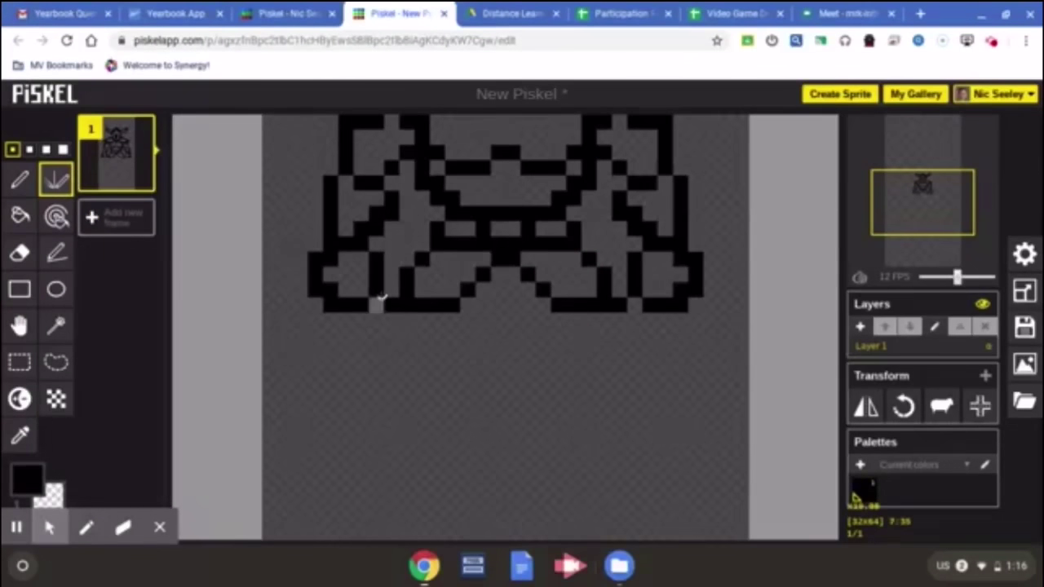
pyautogui.moveTo(405, 316)
pyautogui.mouseDown()
pyautogui.moveTo(393, 395)
pyautogui.moveTo(481, 407)
pyautogui.moveTo(489, 352)
pyautogui.mouseUp()
pyautogui.scroll(-2, 511, 306)
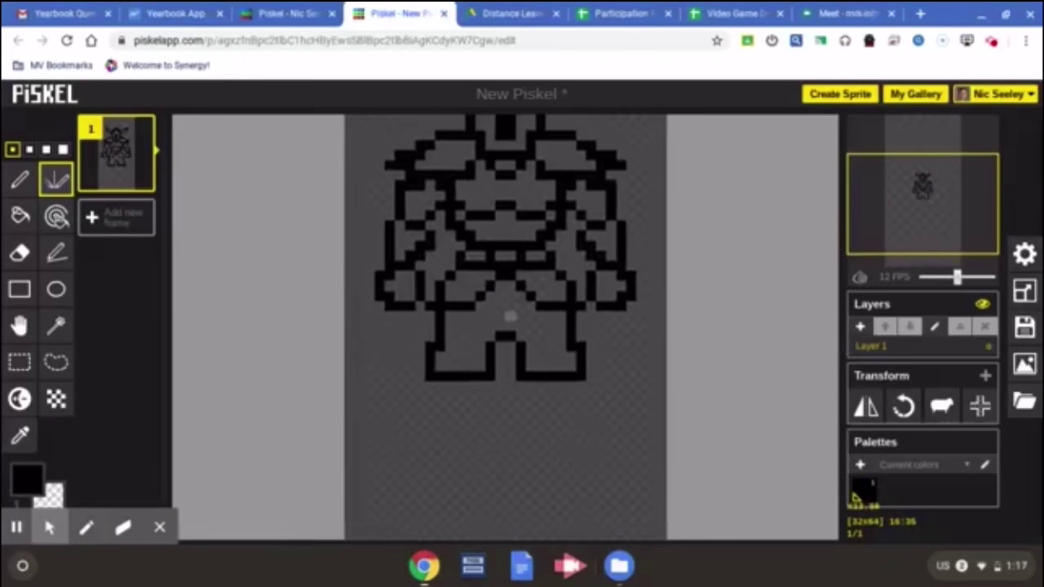
pyautogui.moveTo(488, 328); pyautogui.dragTo(491, 347)
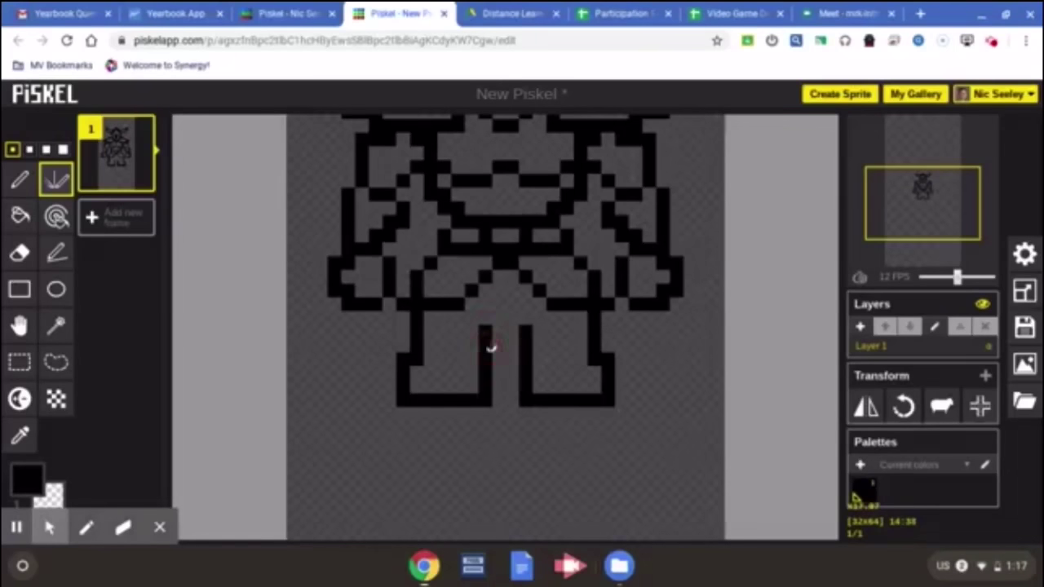
pyautogui.scroll(-2, 577, 347)
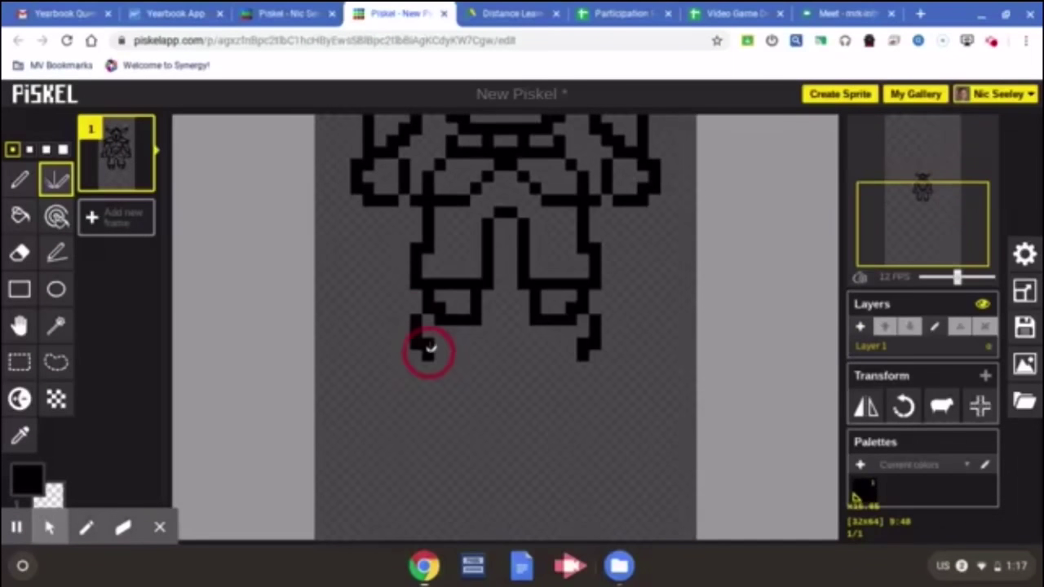
pyautogui.moveTo(430, 348)
pyautogui.mouseDown()
pyautogui.moveTo(467, 386)
pyautogui.moveTo(471, 330)
pyautogui.mouseUp()
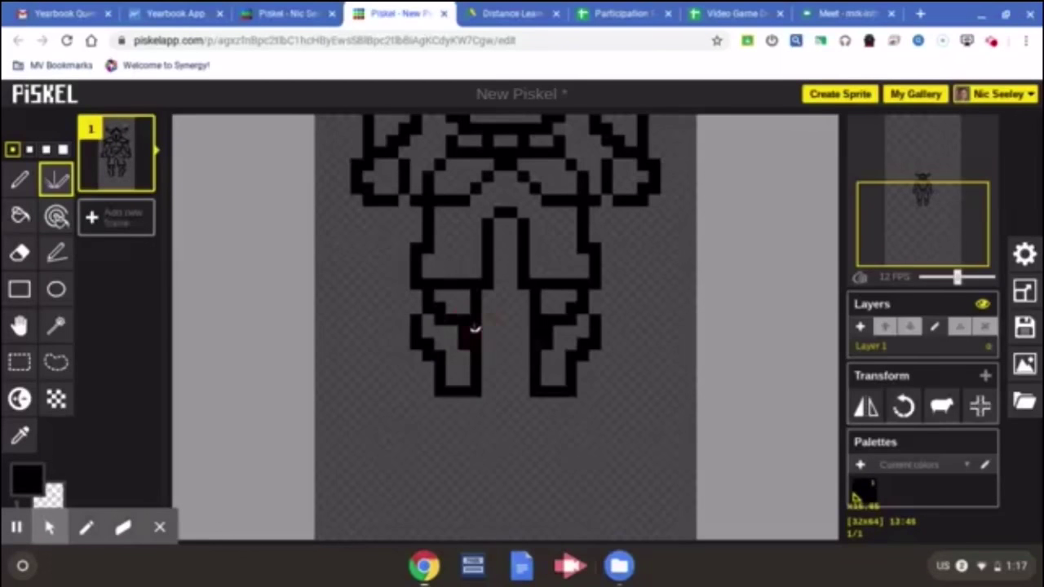
# Step: Erase the extra black pixels inside both calves
pyautogui.click(19, 253)
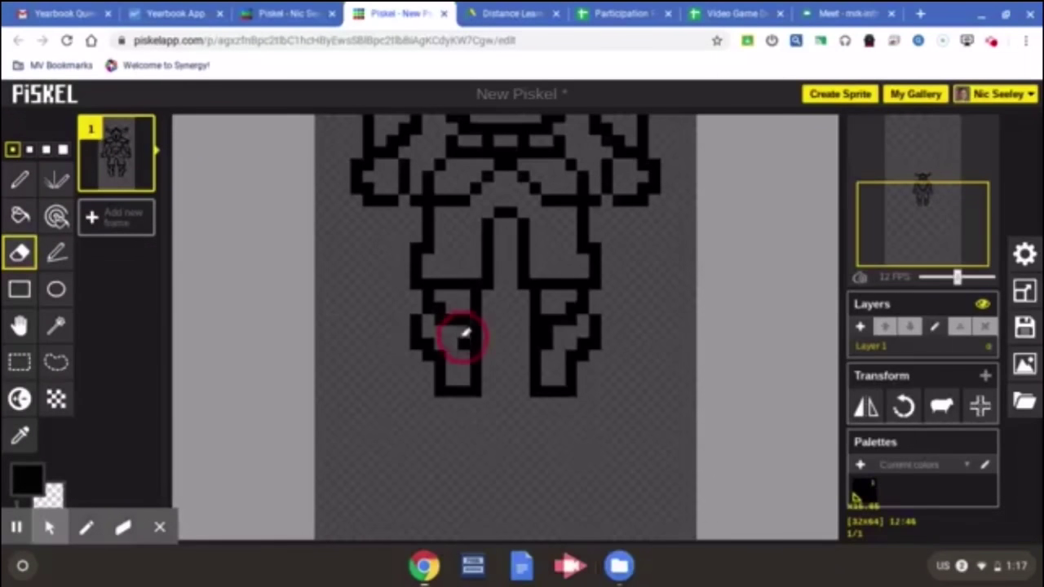
pyautogui.scroll(2, 522, 320)
pyautogui.click(560, 351)
# Step: Draw a horizontal black line across each lower shin with the regular pen to separate the ankle guards
pyautogui.click(19, 180)
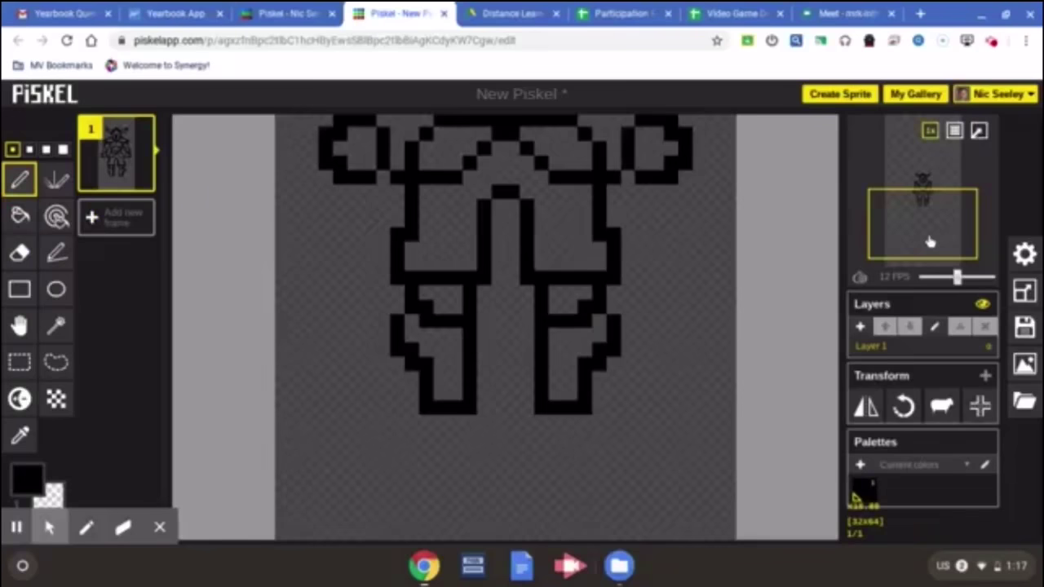
pyautogui.click(918, 204)
pyautogui.moveTo(920, 207); pyautogui.dragTo(919, 216)
pyautogui.moveTo(455, 421); pyautogui.dragTo(440, 421)
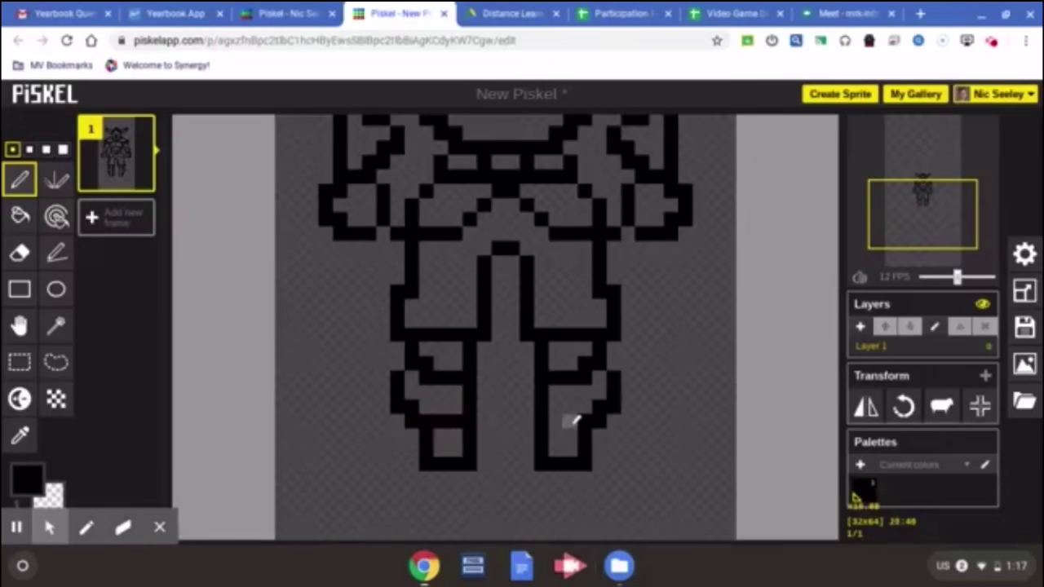
pyautogui.moveTo(571, 421); pyautogui.dragTo(556, 421)
# Step: Outline both outward-pointing feet in black at the ankles
pyautogui.moveTo(410, 429)
pyautogui.mouseDown()
pyautogui.moveTo(361, 464)
pyautogui.moveTo(443, 473)
pyautogui.mouseUp()
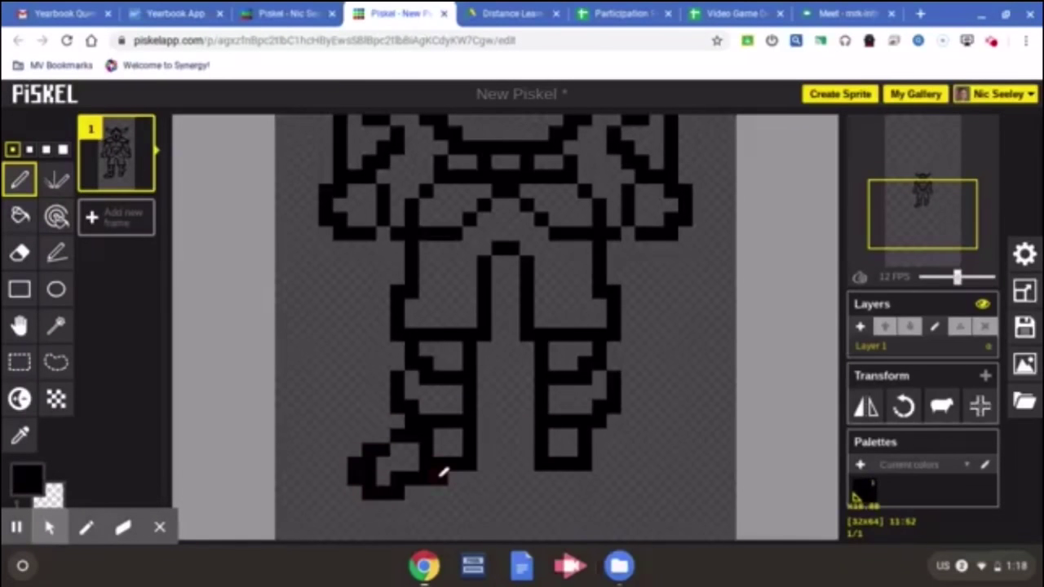
pyautogui.click(927, 230)
pyautogui.moveTo(571, 374)
pyautogui.mouseDown()
pyautogui.moveTo(610, 380)
pyautogui.moveTo(616, 343)
pyautogui.moveTo(600, 332)
pyautogui.mouseUp()
pyautogui.moveTo(930, 156); pyautogui.dragTo(926, 178)
pyautogui.press('0')
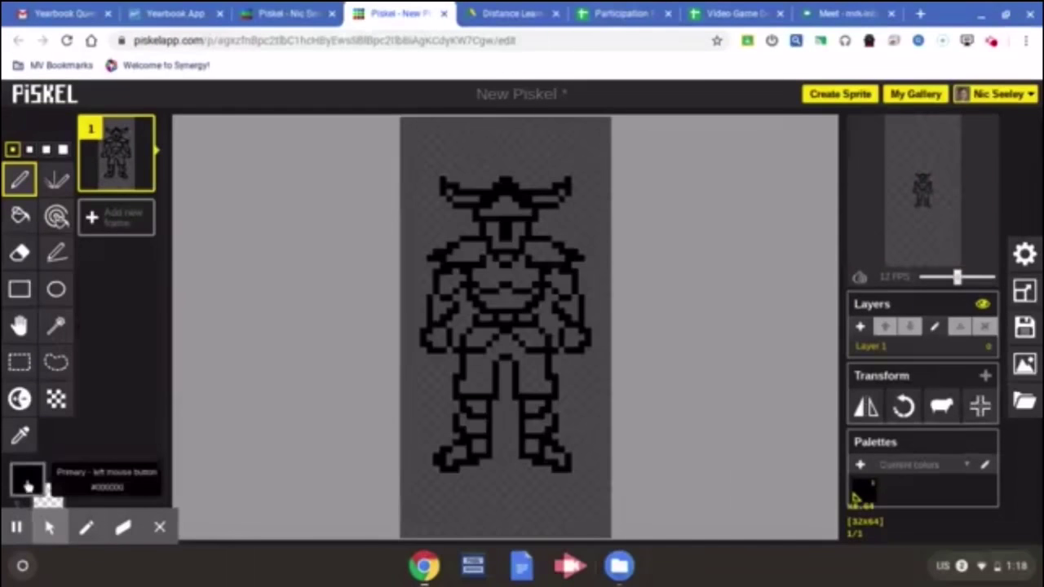
# Step: Fill the helmet, shoulder pads, forearm guards, hip plates, leg guards and chest plate with gray #7e7e7e
pyautogui.click(28, 483)
pyautogui.moveTo(52, 431); pyautogui.dragTo(48, 376)
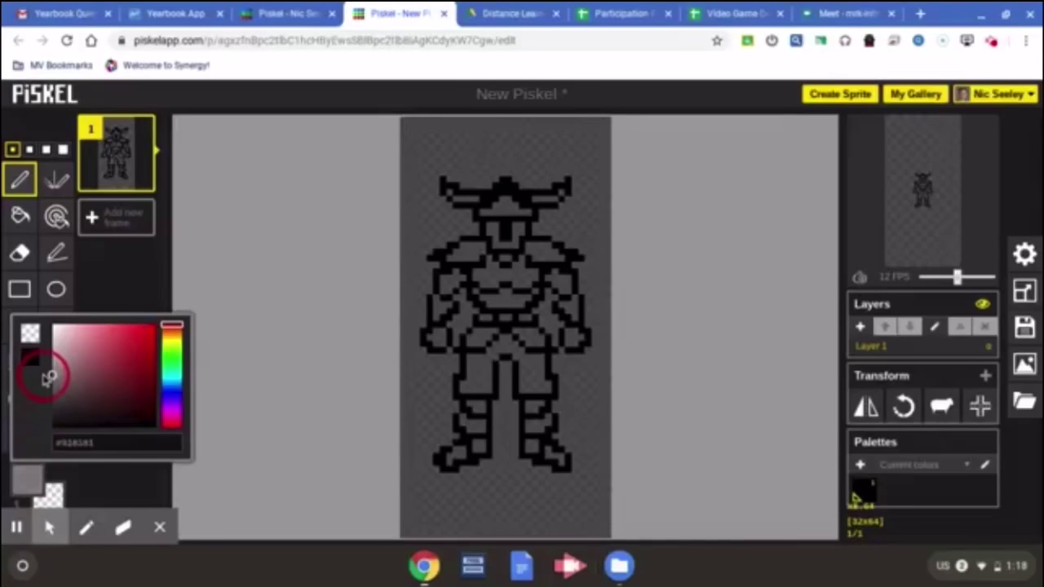
pyautogui.click(20, 215)
pyautogui.click(499, 204)
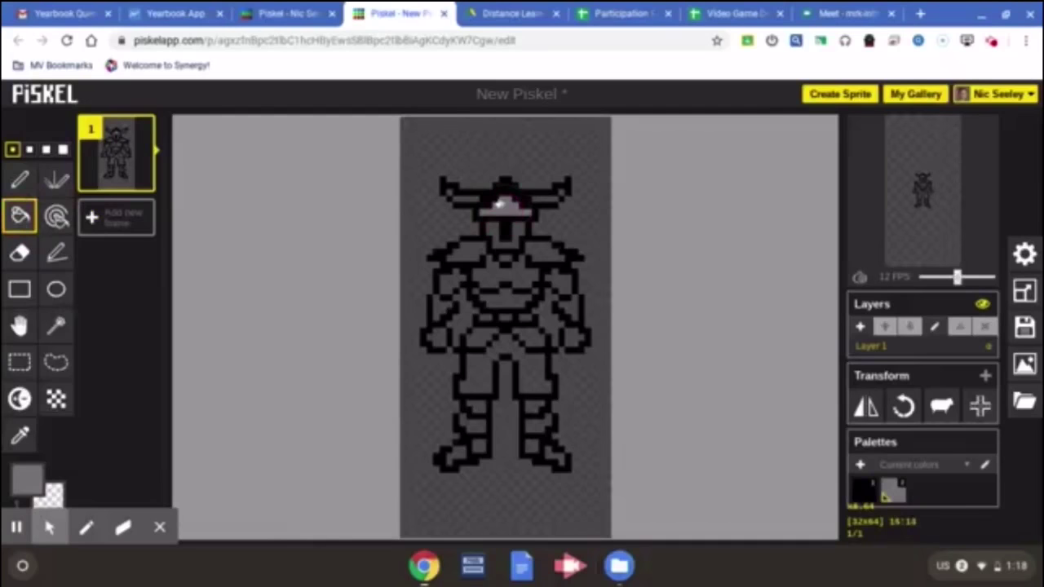
pyautogui.click(545, 251)
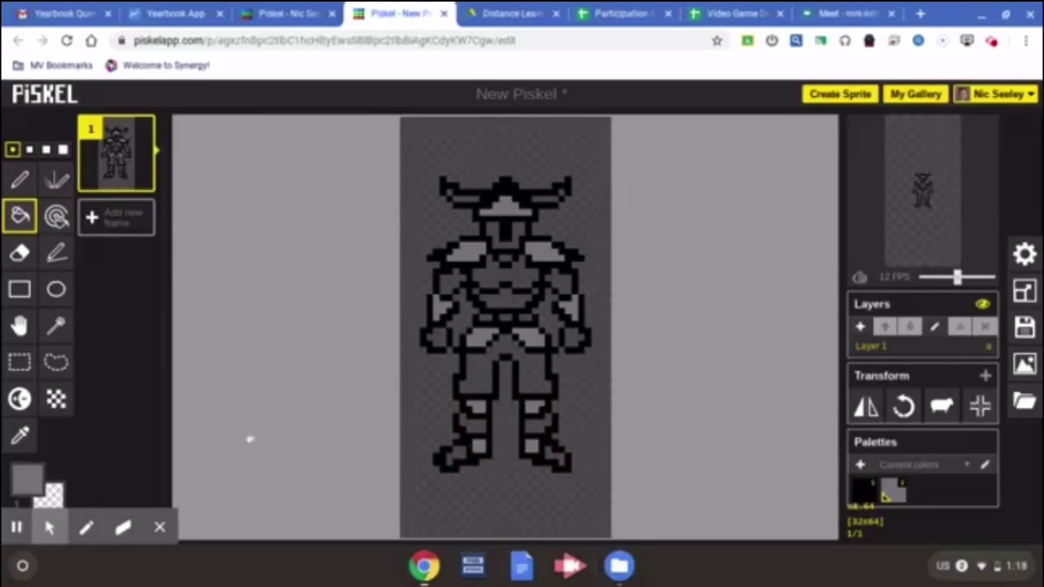
pyautogui.click(473, 279)
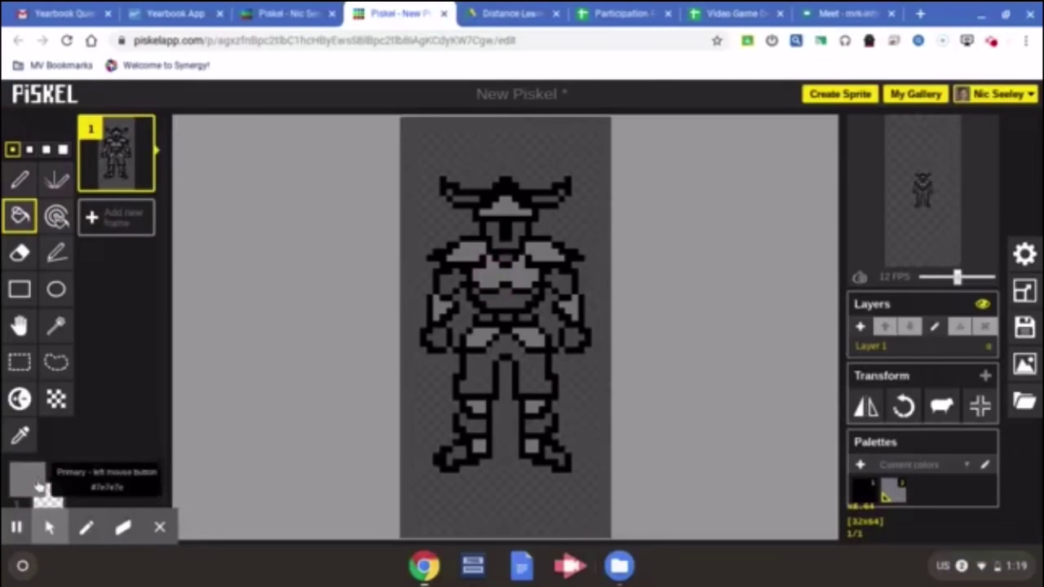
# Step: Try filling the abdomen and one upper arm with light brown #a76735
pyautogui.click(27, 479)
pyautogui.click(102, 380)
pyautogui.moveTo(102, 381); pyautogui.dragTo(133, 378)
pyautogui.click(201, 330)
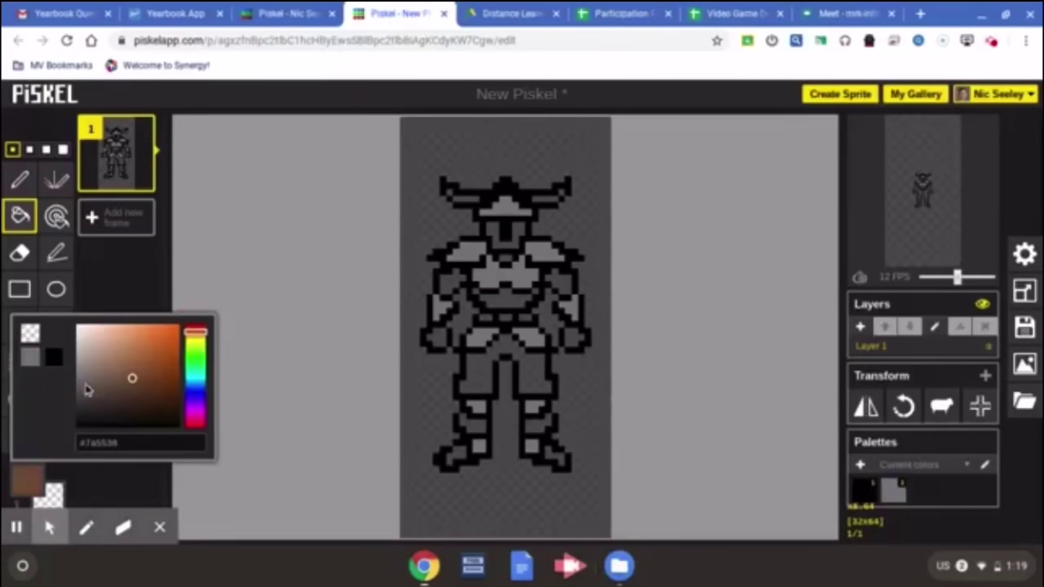
pyautogui.click(147, 360)
pyautogui.click(500, 301)
pyautogui.click(447, 284)
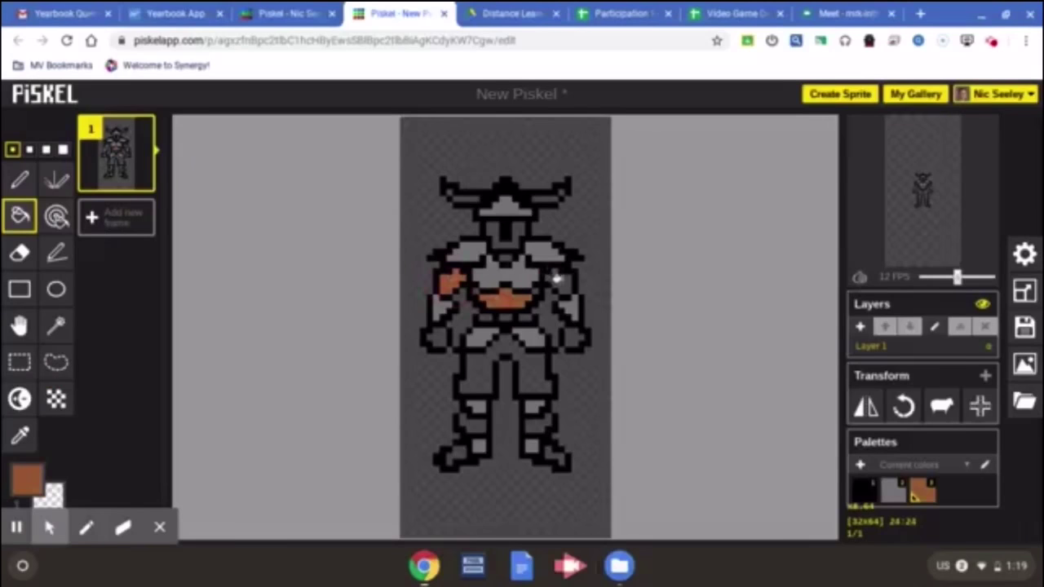
pyautogui.hotkey('ctrl', 'z')
# Step: Fill the abdomen, both upper arms and the trousers with a darker brown, about #87552d
pyautogui.click(27, 480)
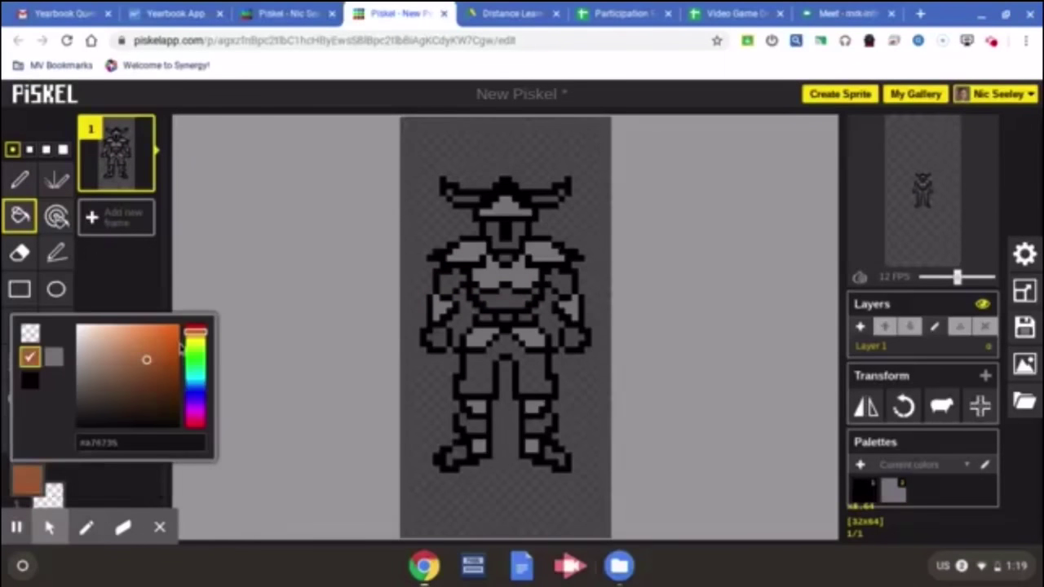
pyautogui.moveTo(146, 362); pyautogui.dragTo(145, 376)
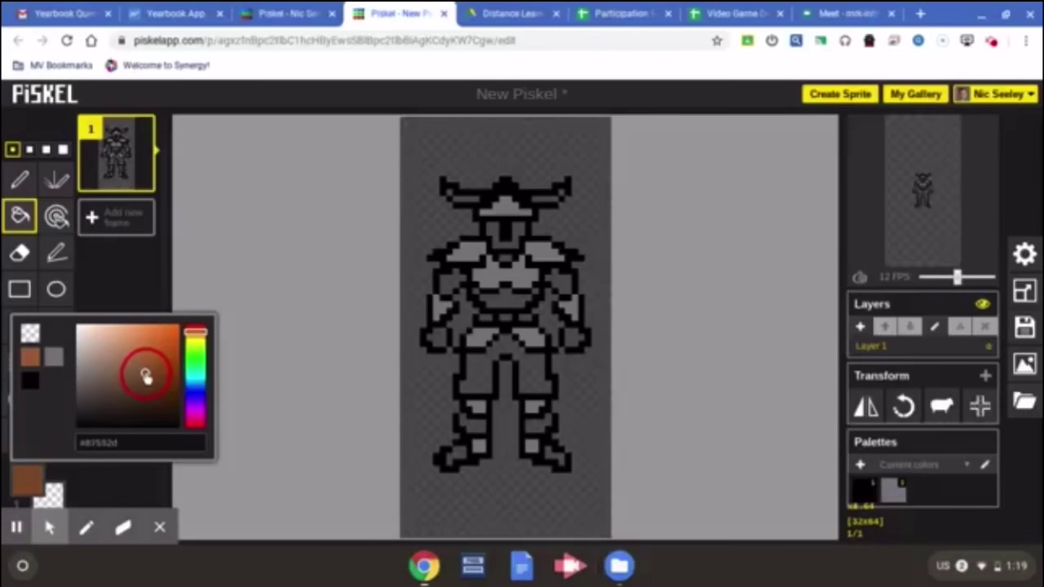
pyautogui.click(501, 297)
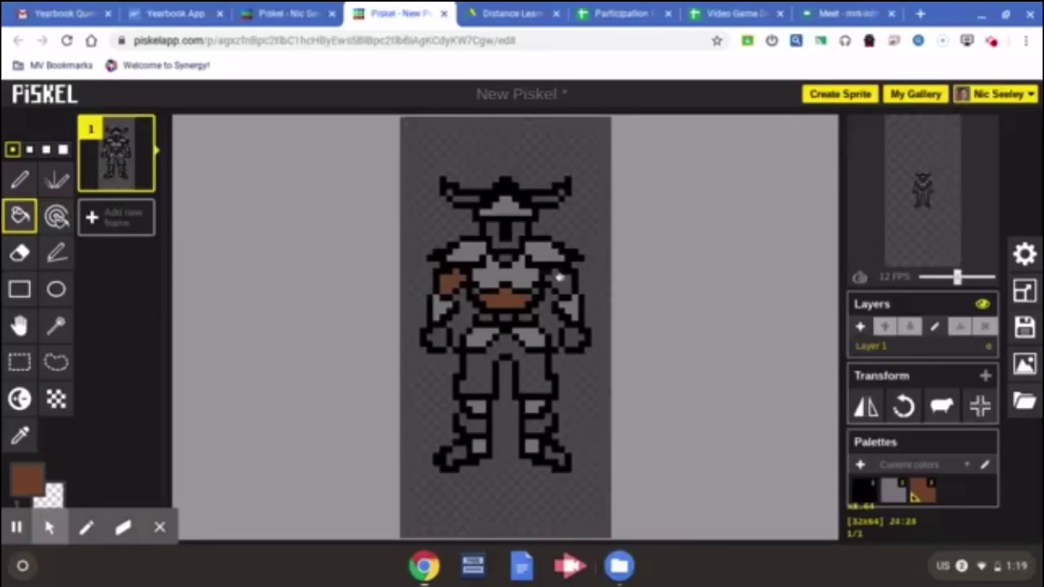
# Step: Fill the gloves, belt, calves and boots with dark brown #4b2f19
pyautogui.click(27, 480)
pyautogui.click(146, 400)
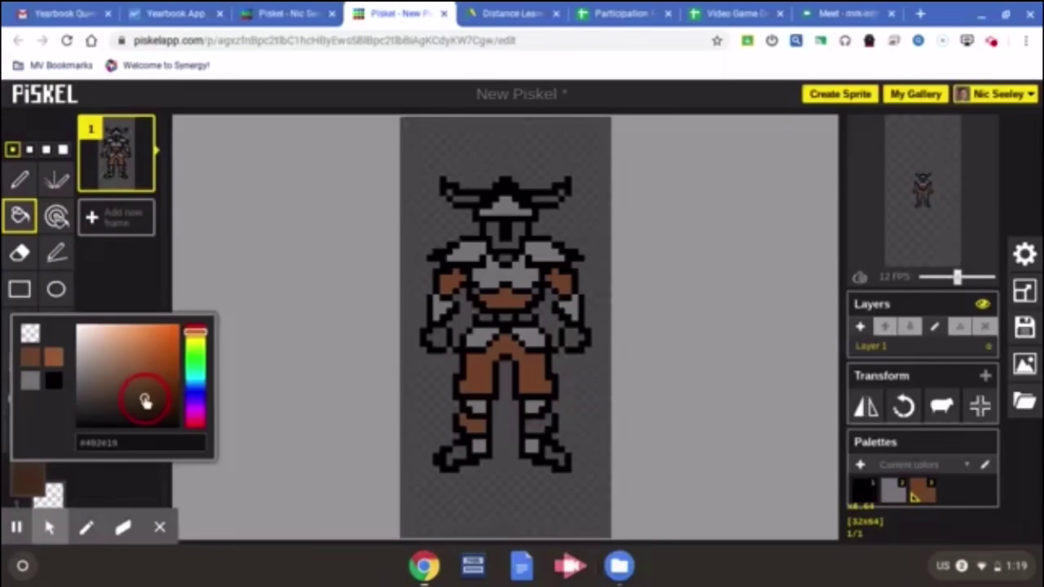
pyautogui.click(469, 422)
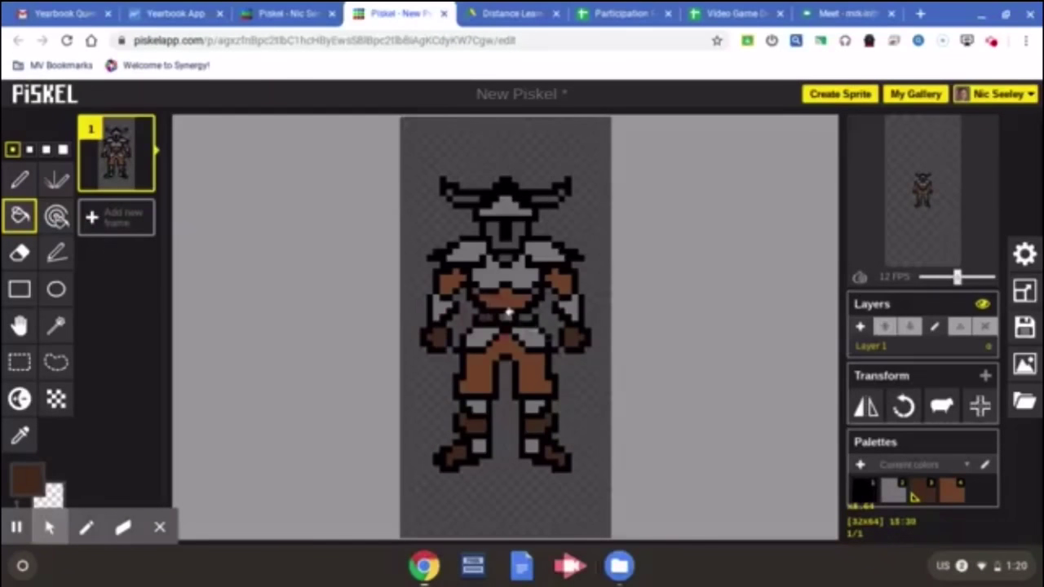
# Step: Set the primary color to pale yellow #fff292
pyautogui.click(27, 479)
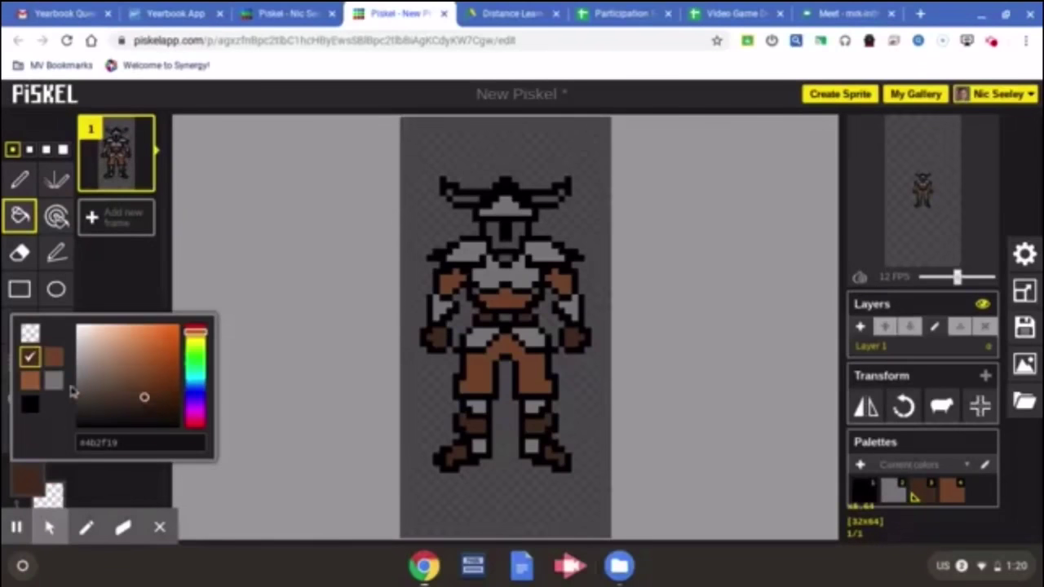
pyautogui.click(54, 379)
pyautogui.click(204, 345)
pyautogui.moveTo(80, 378); pyautogui.dragTo(182, 342)
pyautogui.click(121, 327)
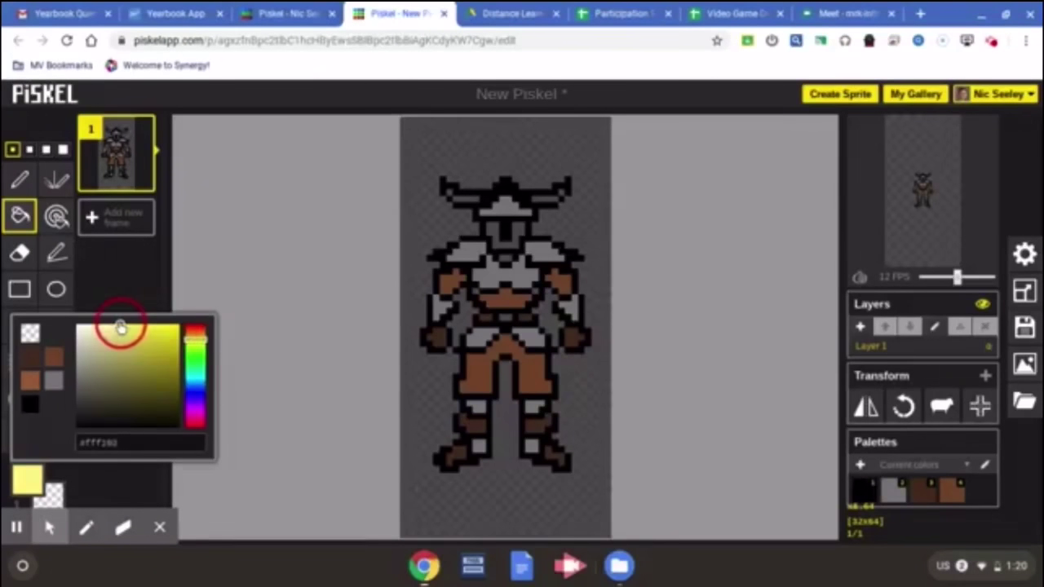
# Step: Try filling one helmet horn with the pale yellow
pyautogui.click(20, 215)
pyautogui.click(463, 196)
pyautogui.hotkey('ctrl', 'z')
# Step: Darken the pale yellow slightly and fill both horns, their tips and the belt buckle with it
pyautogui.click(27, 479)
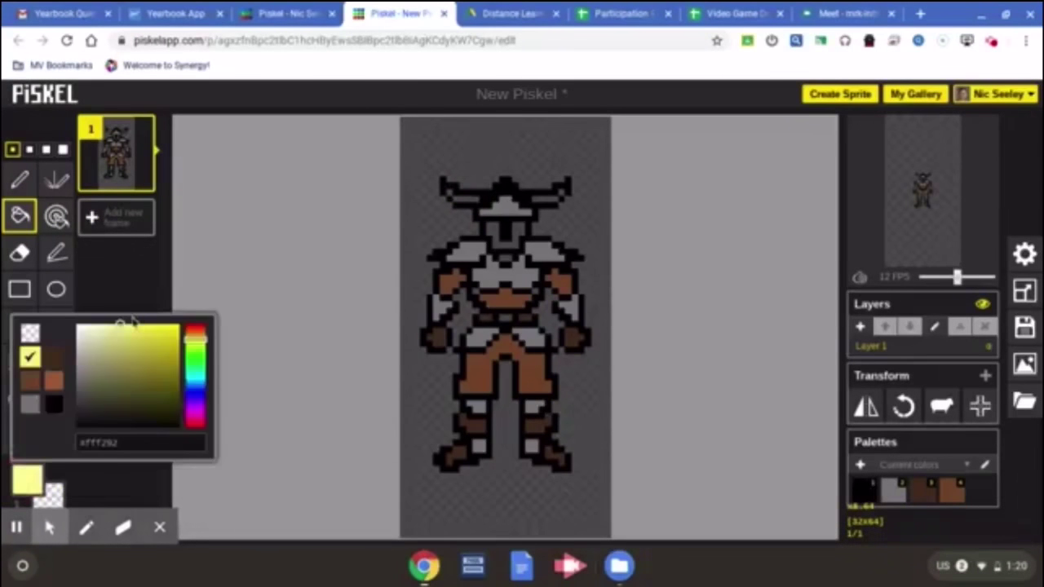
pyautogui.moveTo(128, 321); pyautogui.dragTo(114, 343)
pyautogui.click(446, 190)
pyautogui.click(446, 189)
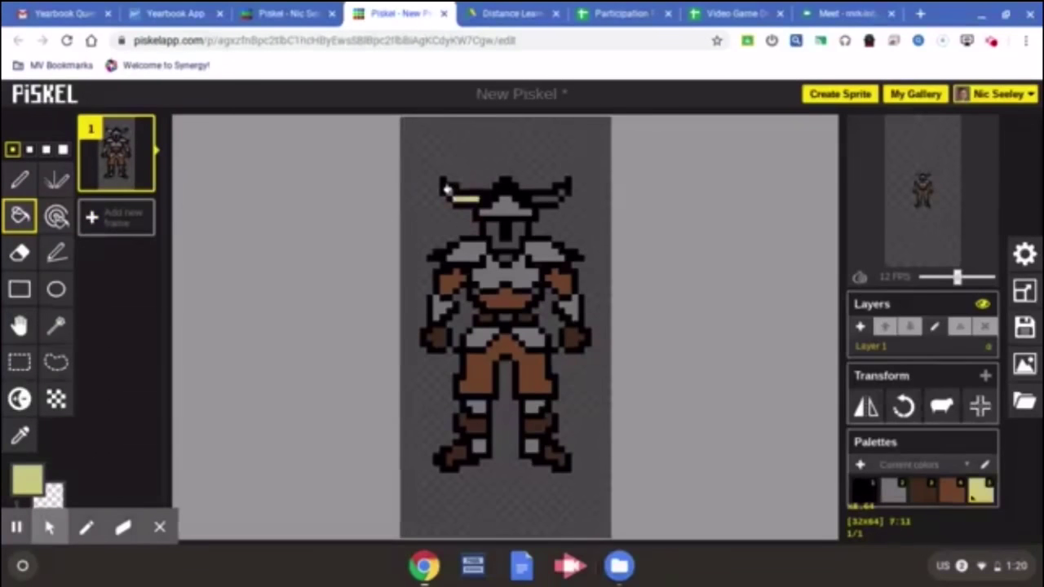
pyautogui.click(502, 315)
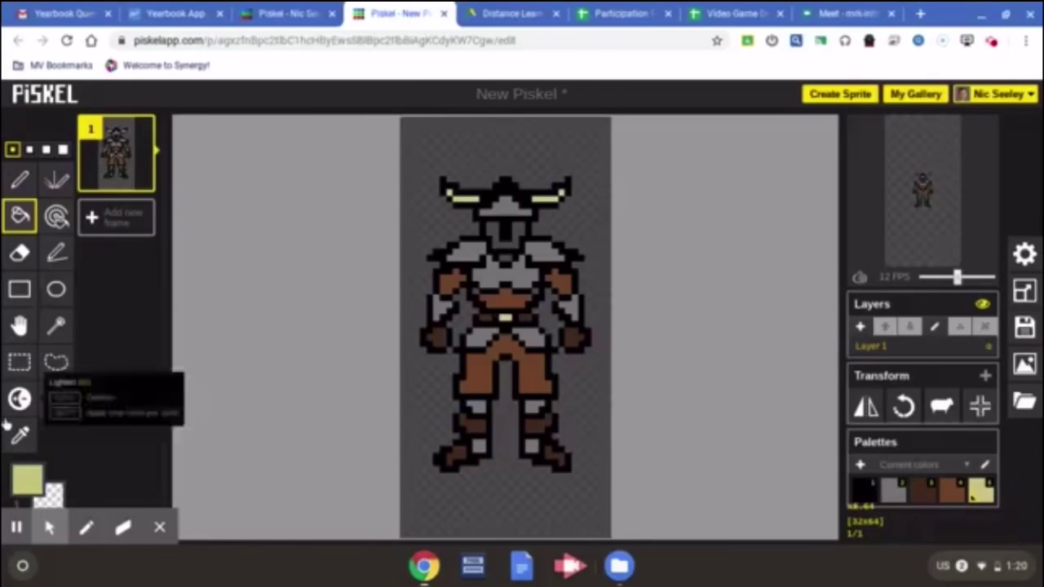
# Step: Sample the abdomen's brown, lighten it to peach #f2af7b, and fill the face and neck with it
pyautogui.click(20, 435)
pyautogui.click(505, 301)
pyautogui.click(20, 216)
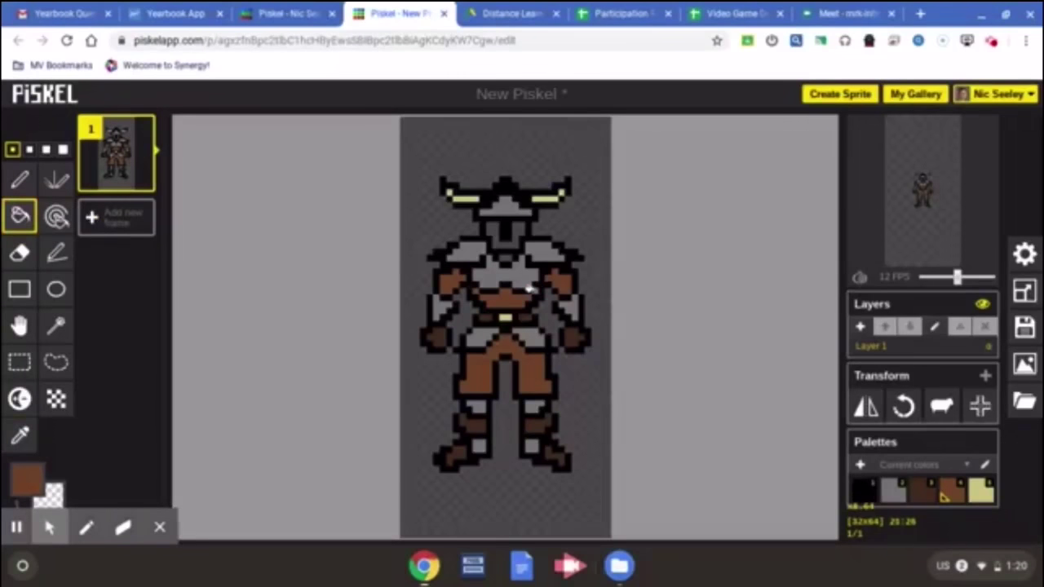
pyautogui.click(26, 479)
pyautogui.moveTo(144, 373); pyautogui.dragTo(128, 333)
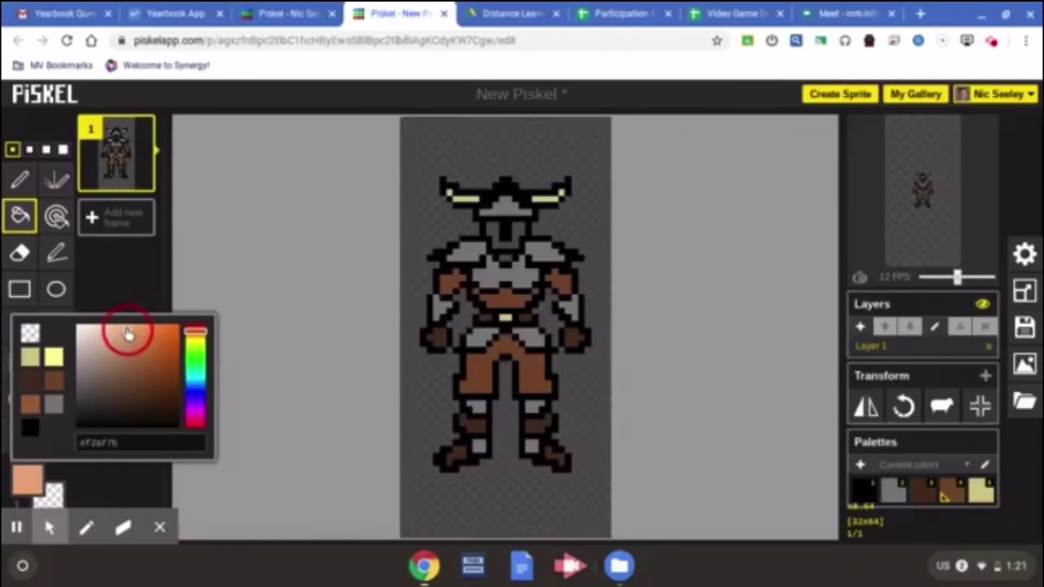
pyautogui.click(497, 232)
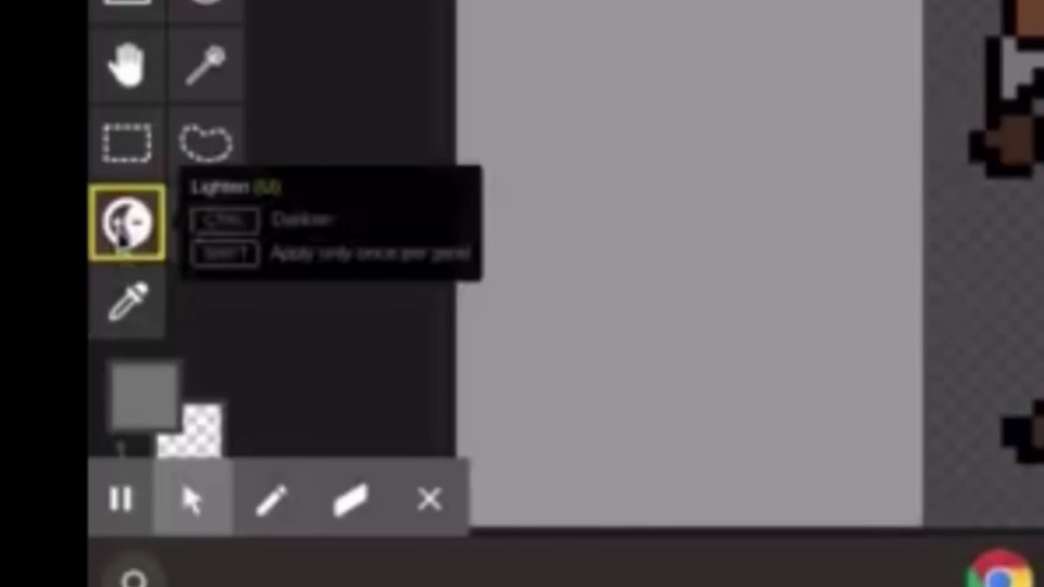
# Step: Add highlights with the Lighten tool on the right side of the helmet and chest plate, the right shoulder pad and the right forearm guard
pyautogui.scroll(3, 543, 173)
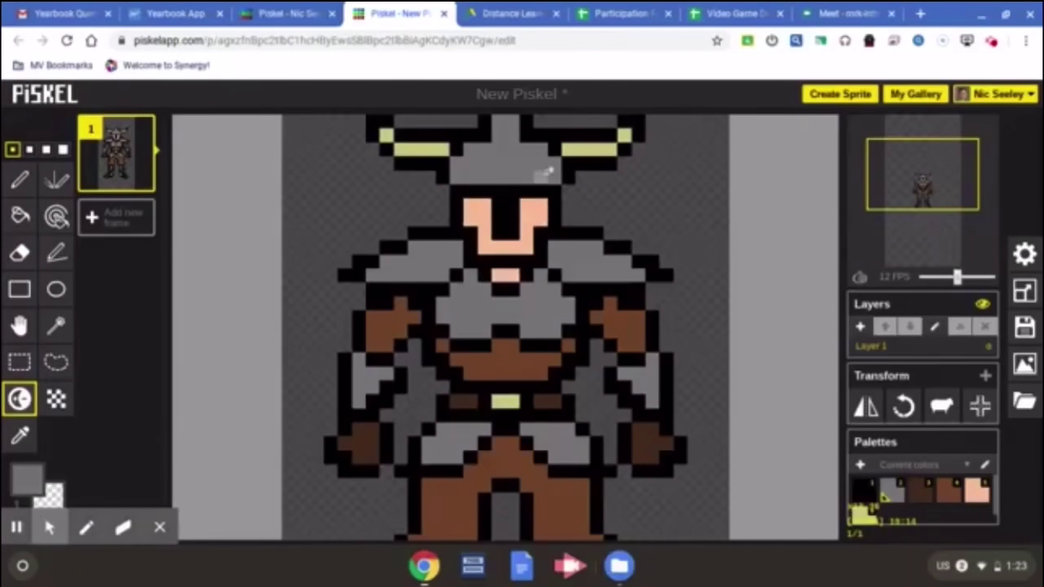
pyautogui.moveTo(542, 173)
pyautogui.mouseDown()
pyautogui.moveTo(526, 135)
pyautogui.moveTo(549, 166)
pyautogui.moveTo(531, 124)
pyautogui.moveTo(525, 131)
pyautogui.mouseUp()
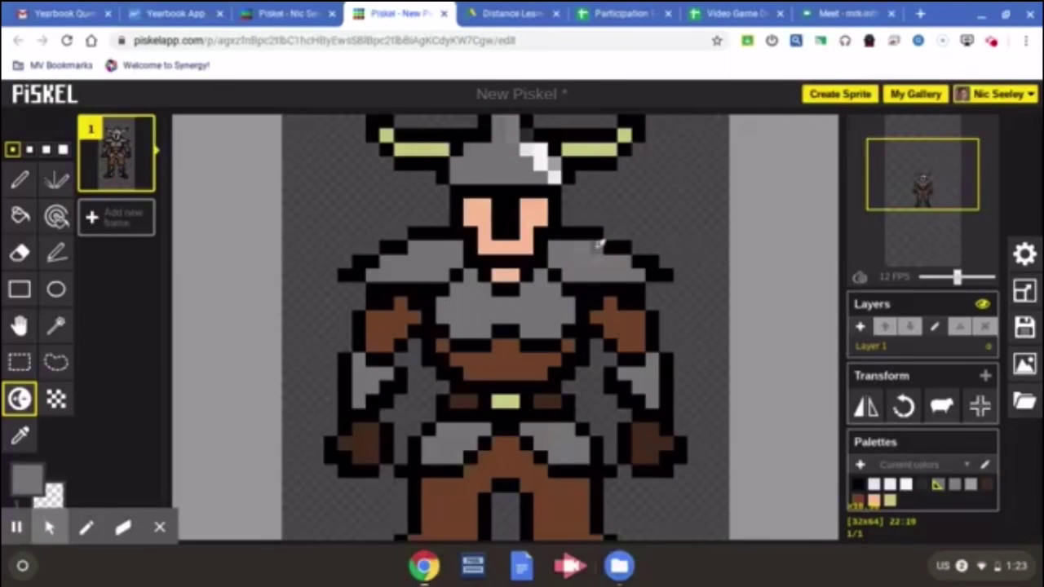
pyautogui.moveTo(600, 246); pyautogui.dragTo(636, 270)
pyautogui.moveTo(665, 380); pyautogui.dragTo(653, 384)
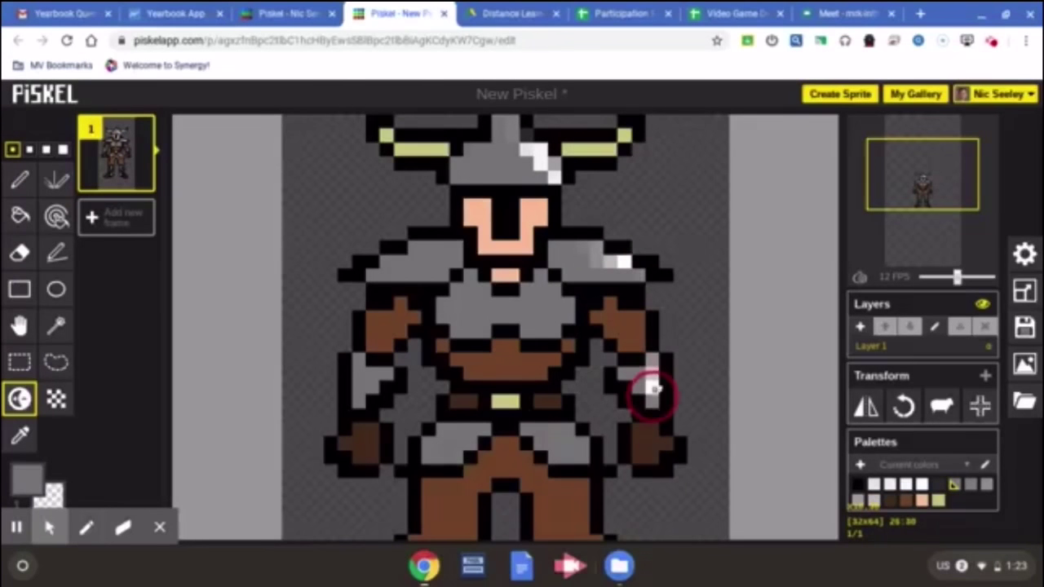
pyautogui.moveTo(571, 303); pyautogui.dragTo(562, 317)
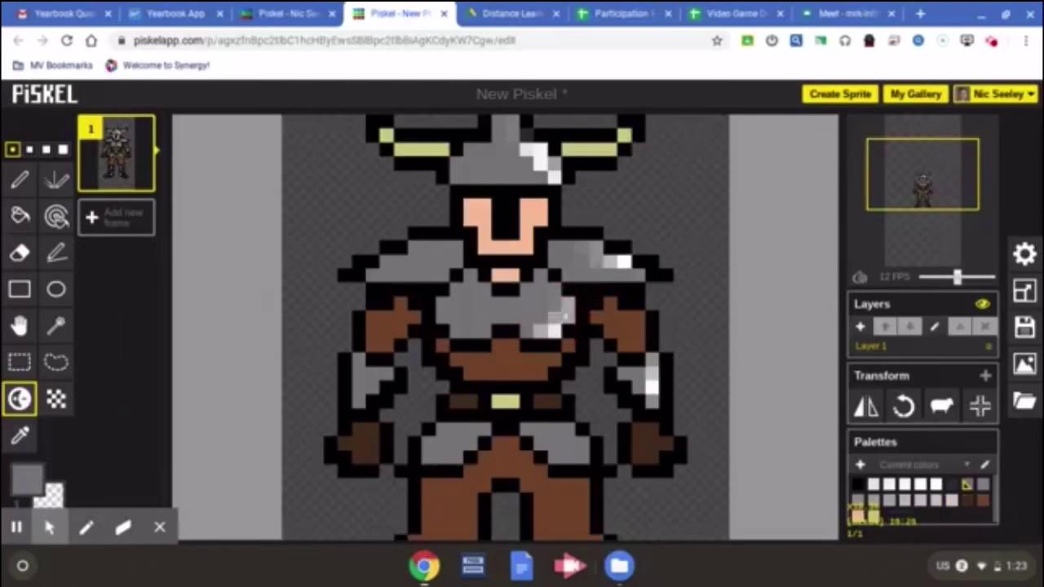
# Step: Lighten pixels on the left shoulder pad, both hip plates and the left forearm guard to add metallic highlights
pyautogui.moveTo(461, 248); pyautogui.dragTo(433, 274)
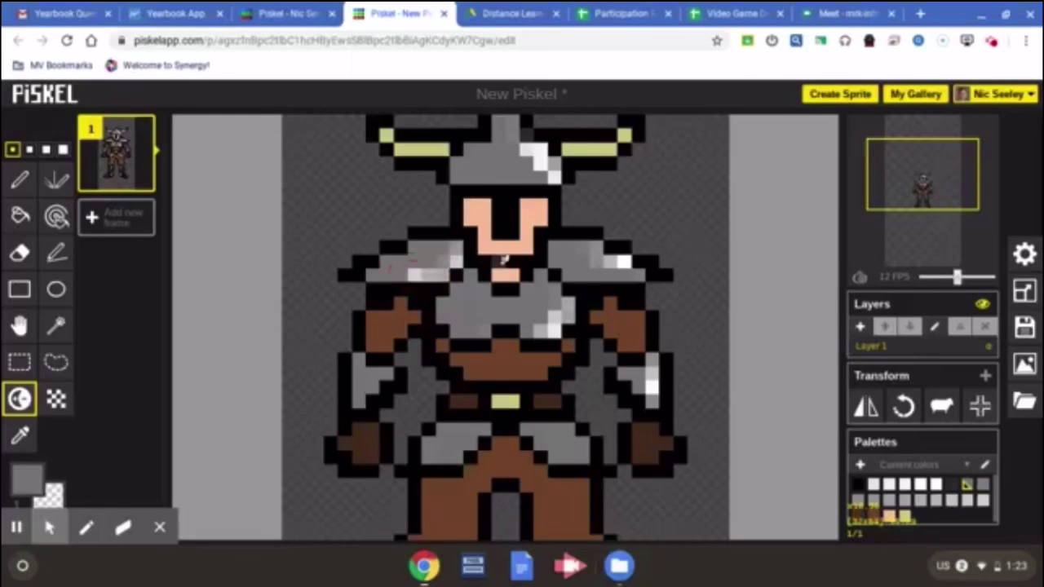
pyautogui.scroll(-2, 503, 261)
pyautogui.moveTo(563, 400)
pyautogui.mouseDown()
pyautogui.moveTo(464, 396)
pyautogui.moveTo(459, 426)
pyautogui.moveTo(444, 422)
pyautogui.mouseUp()
pyautogui.moveTo(380, 343); pyautogui.dragTo(381, 373)
pyautogui.scroll(-2, 384, 371)
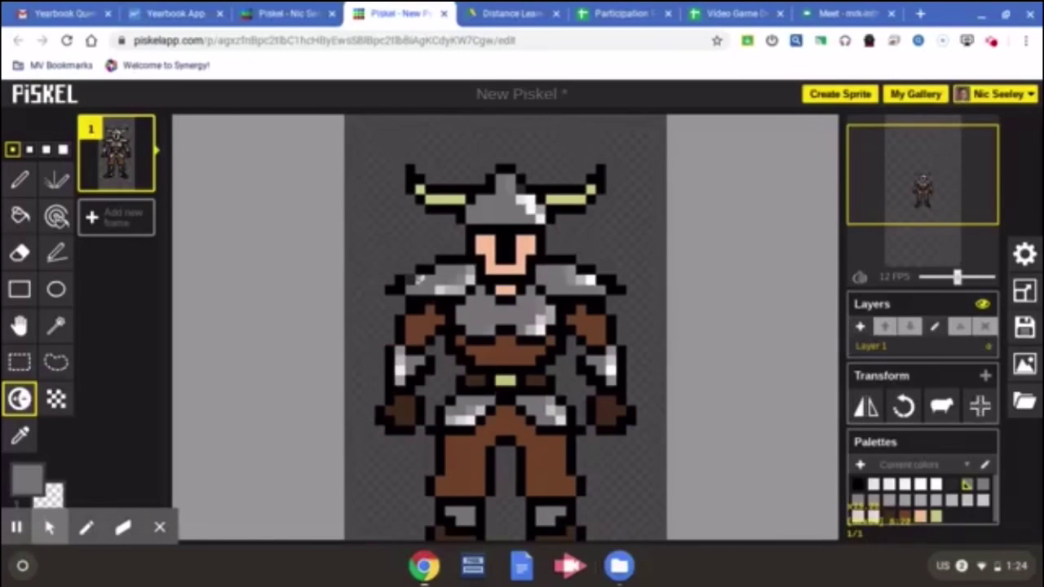
# Step: Lighten pixels on the shin and ankle guards, the lower edges of the helmet and chest plate, and both horns
pyautogui.scroll(-2, 557, 407)
pyautogui.scroll(-1, 560, 405)
pyautogui.moveTo(458, 450); pyautogui.dragTo(548, 447)
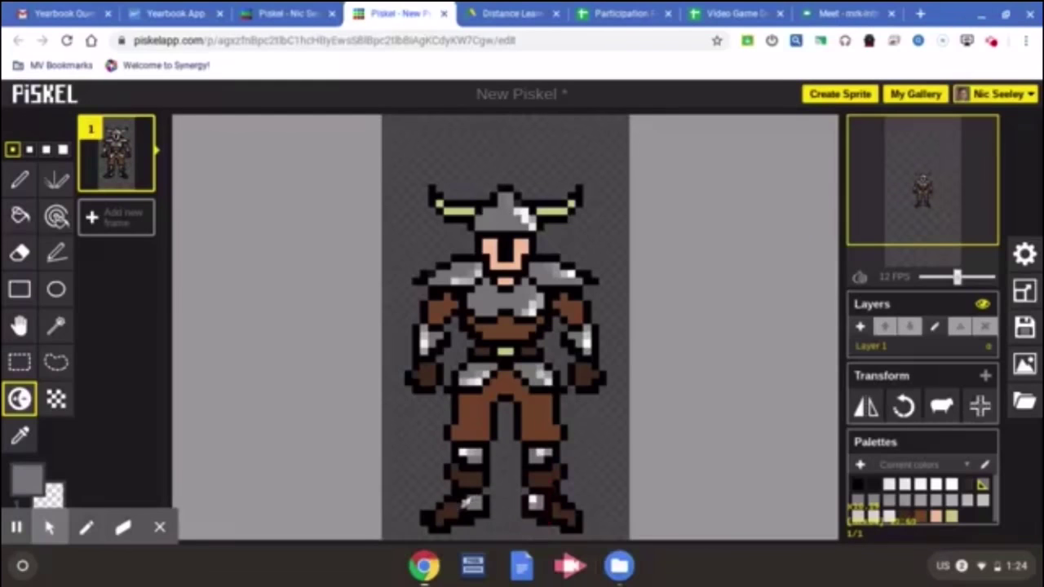
pyautogui.moveTo(487, 225); pyautogui.dragTo(524, 226)
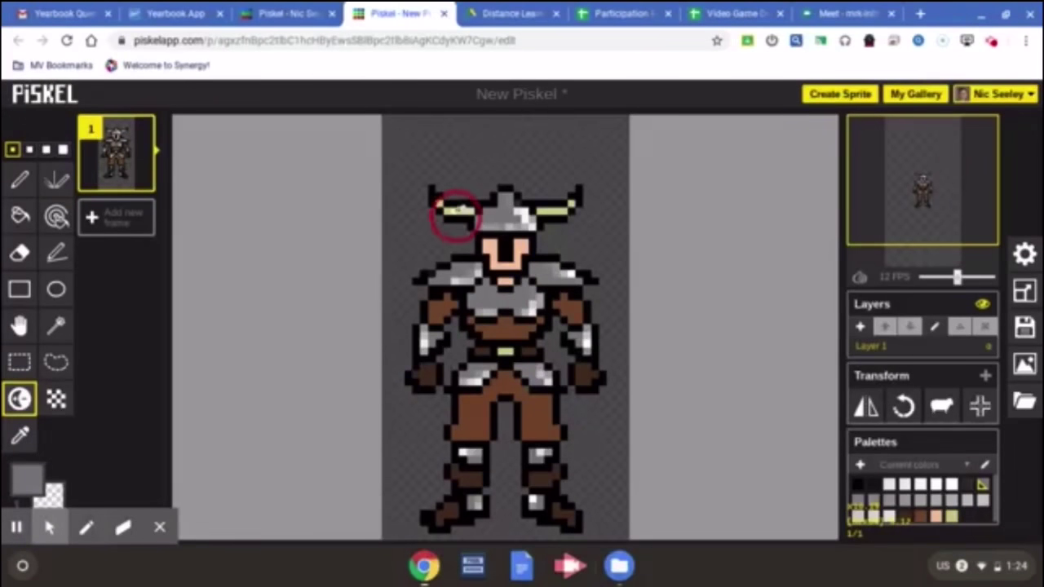
# Step: Shade the inner edges and cuffs of both trouser legs with a darker brown using the Vertical Mirror pen
pyautogui.click(20, 435)
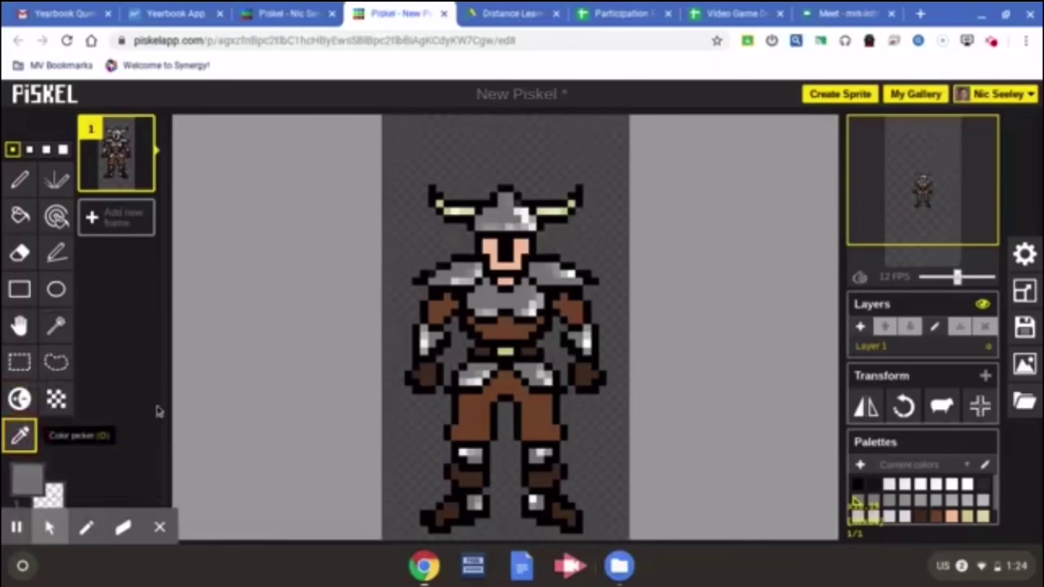
pyautogui.click(493, 411)
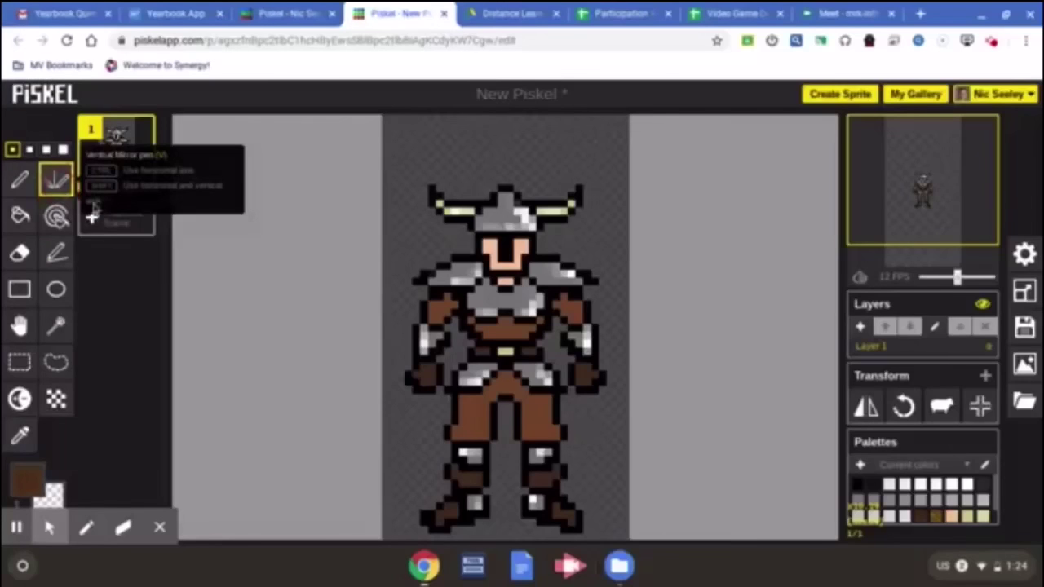
pyautogui.scroll(-2, 488, 402)
pyautogui.scroll(5, 489, 403)
pyautogui.scroll(1, 487, 403)
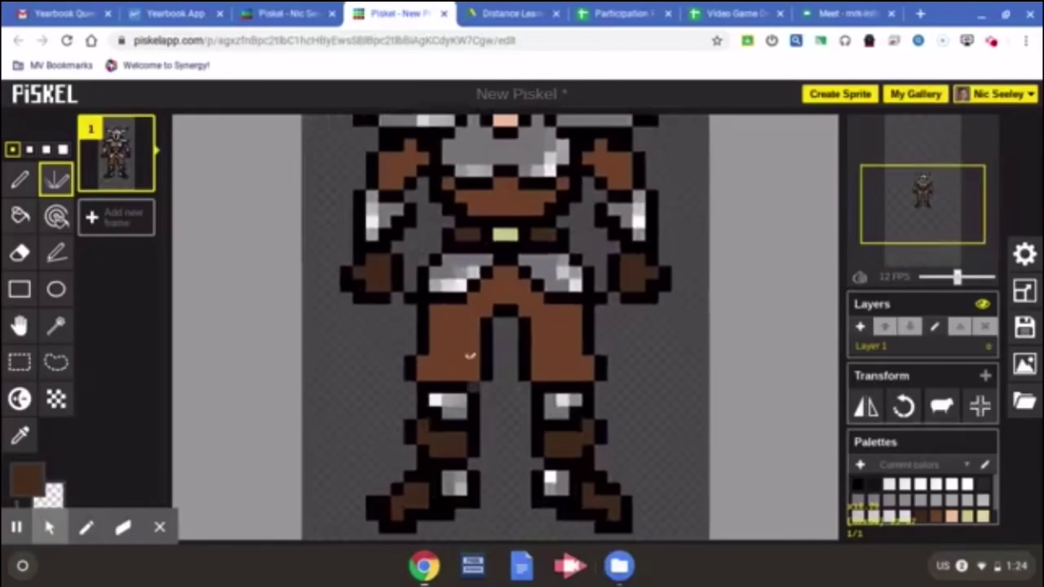
pyautogui.moveTo(478, 368); pyautogui.dragTo(489, 309)
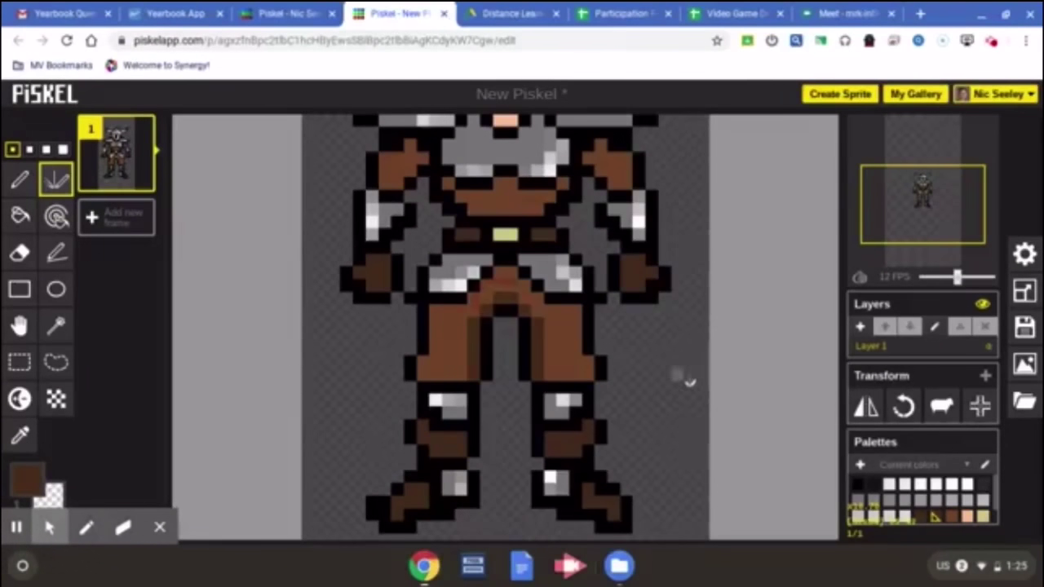
pyautogui.moveTo(543, 367); pyautogui.dragTo(585, 371)
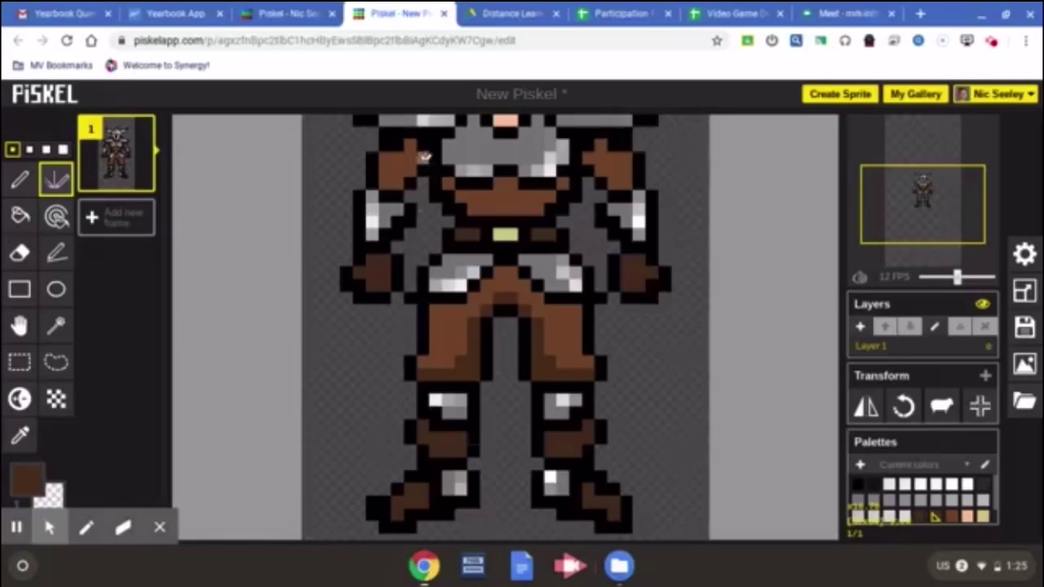
# Step: Shade the upper edge of the abdomen and the tops of both upper arms with the same darker brown
pyautogui.scroll(1, 510, 203)
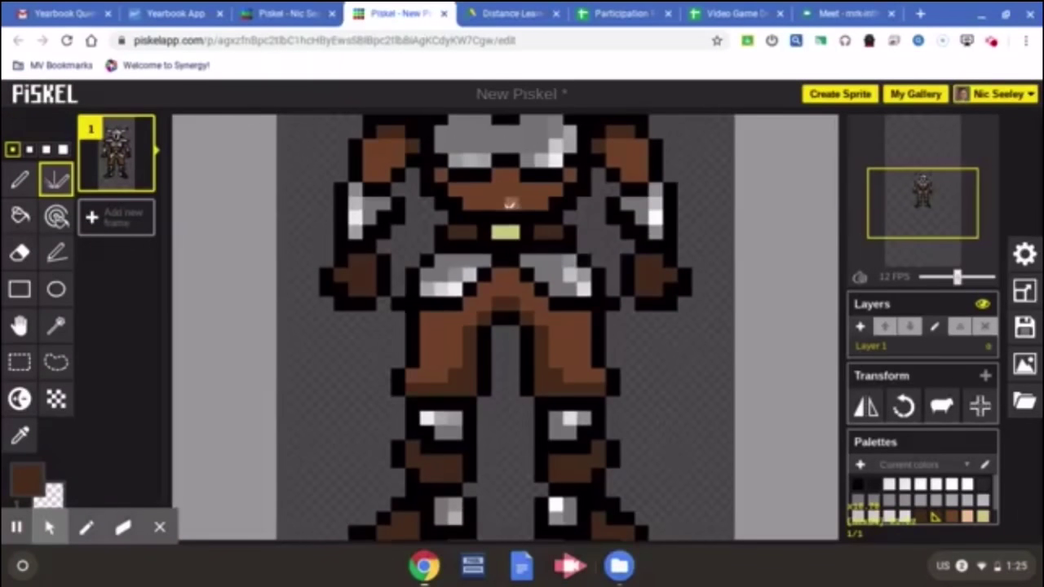
pyautogui.click(473, 188)
pyautogui.scroll(-2, 576, 214)
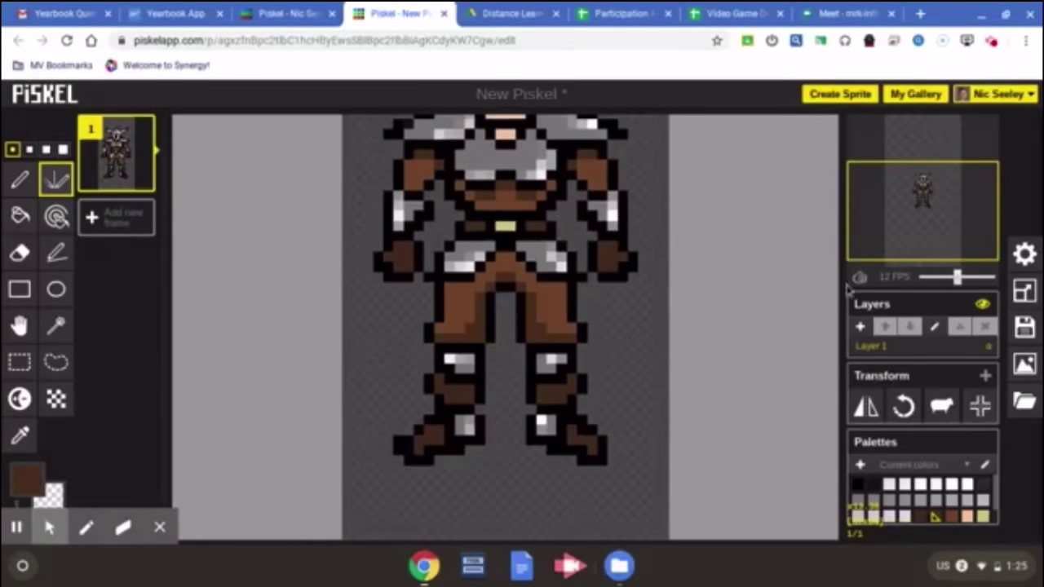
# Step: Sample the skin color, darken it, and shade the top pixels of the face below the helmet rim on both sides
pyautogui.moveTo(963, 209); pyautogui.dragTo(959, 177)
pyautogui.click(20, 435)
pyautogui.click(485, 246)
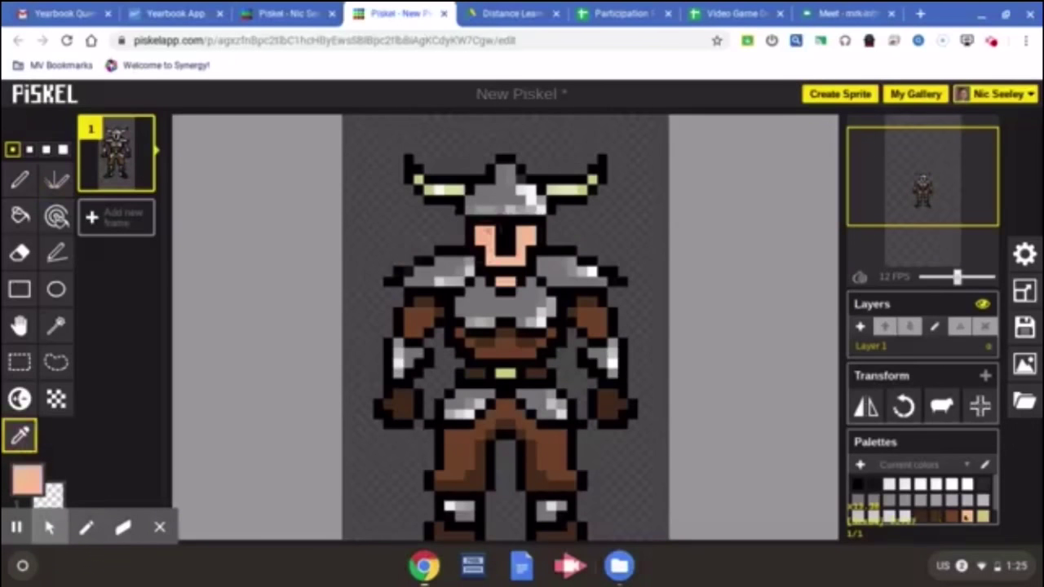
pyautogui.click(27, 480)
pyautogui.moveTo(117, 335); pyautogui.dragTo(118, 359)
pyautogui.click(485, 235)
pyautogui.click(27, 480)
pyautogui.click(56, 179)
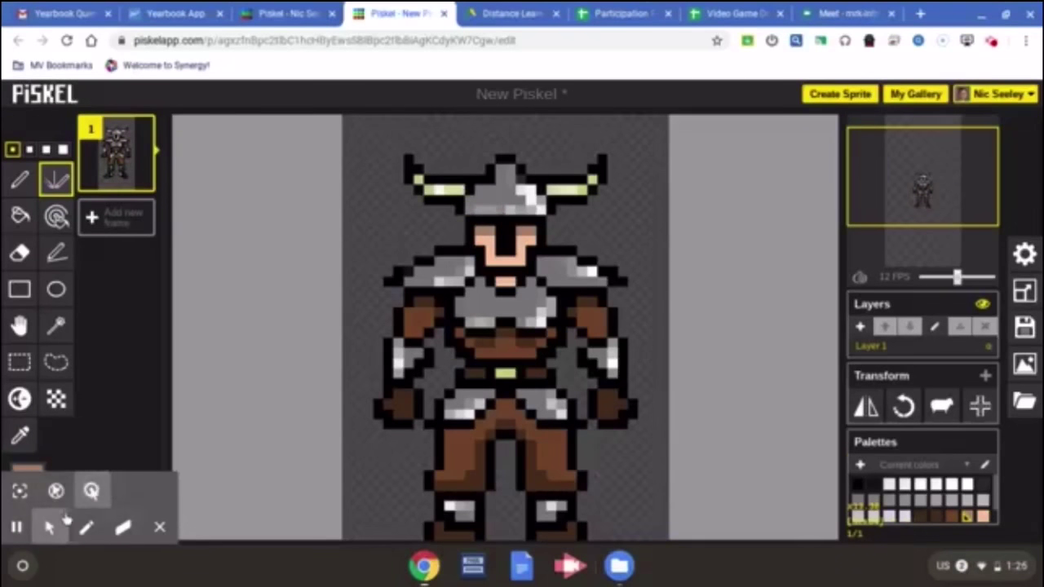
# Step: Pick a very dark brown and shade both gloves with mirrored strokes
pyautogui.click(20, 435)
pyautogui.click(27, 480)
pyautogui.click(145, 411)
pyautogui.click(56, 180)
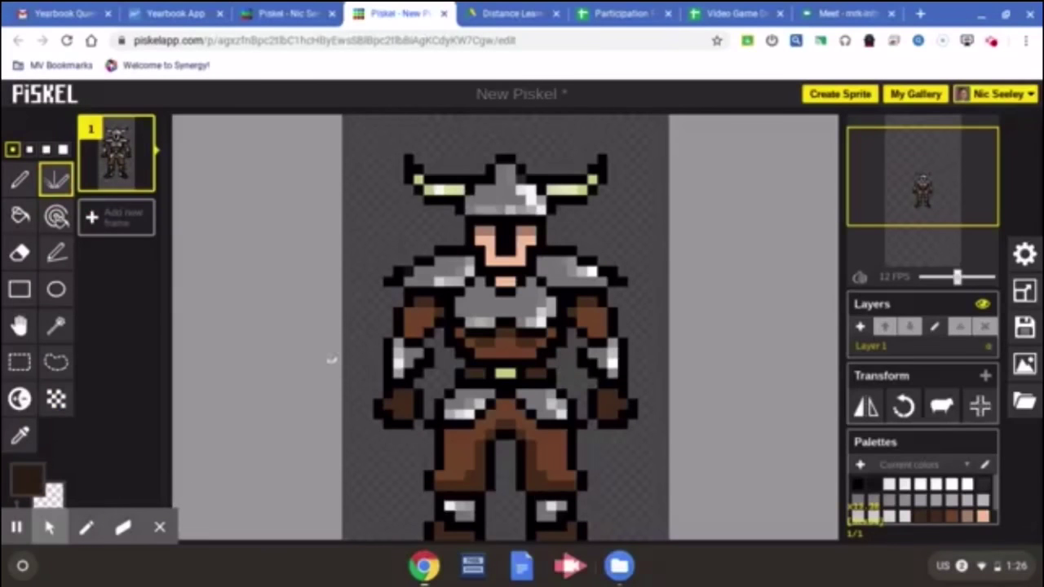
pyautogui.moveTo(412, 392)
pyautogui.mouseDown()
pyautogui.moveTo(403, 392)
pyautogui.moveTo(409, 403)
pyautogui.mouseUp()
# Step: Shade both calves and boots with the very dark brown
pyautogui.scroll(-5, 653, 432)
pyautogui.scroll(3, 482, 482)
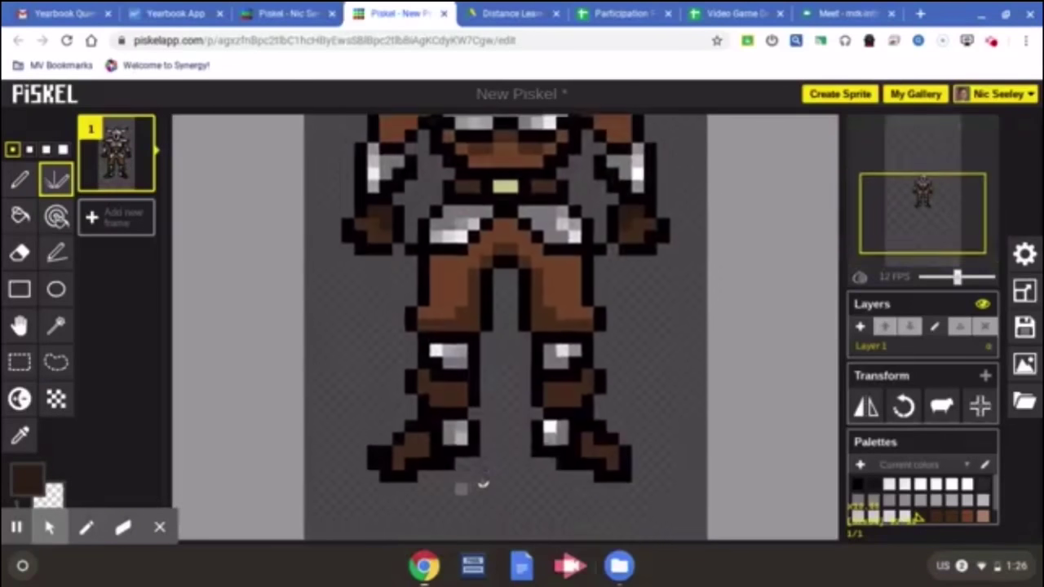
pyautogui.click(398, 453)
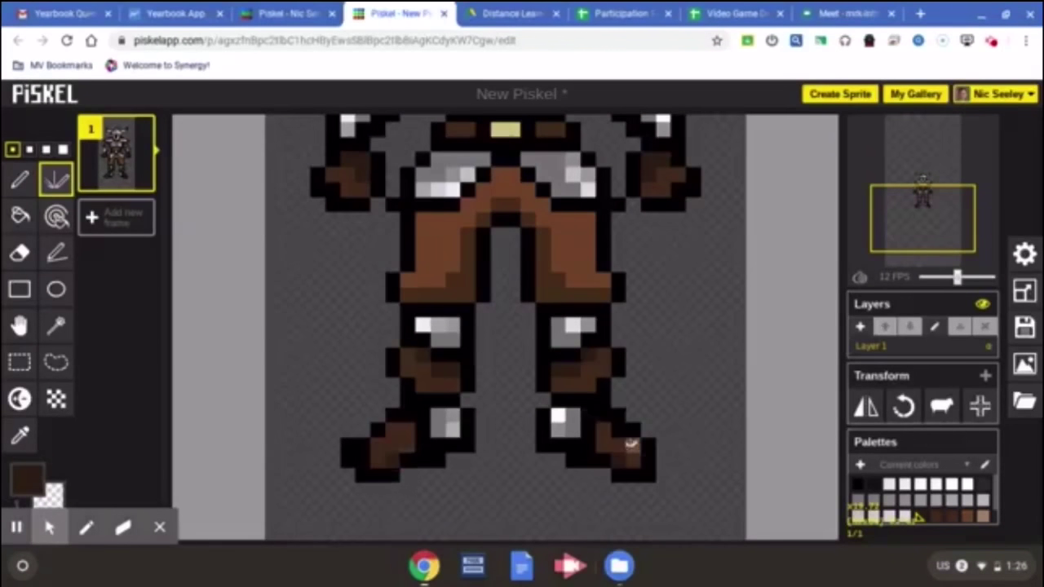
pyautogui.click(592, 446)
pyautogui.scroll(1, 720, 445)
pyautogui.scroll(-5, 734, 416)
pyautogui.click(919, 179)
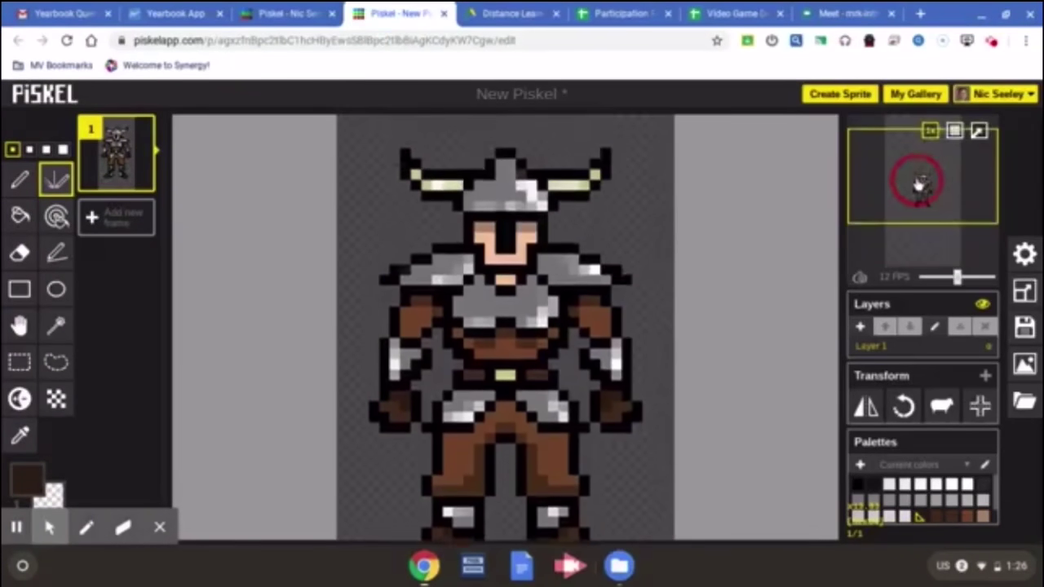
# Step: Sample the darker skin tone from the face and shade the neck below the chin with the Pen tool
pyautogui.click(20, 434)
pyautogui.click(487, 216)
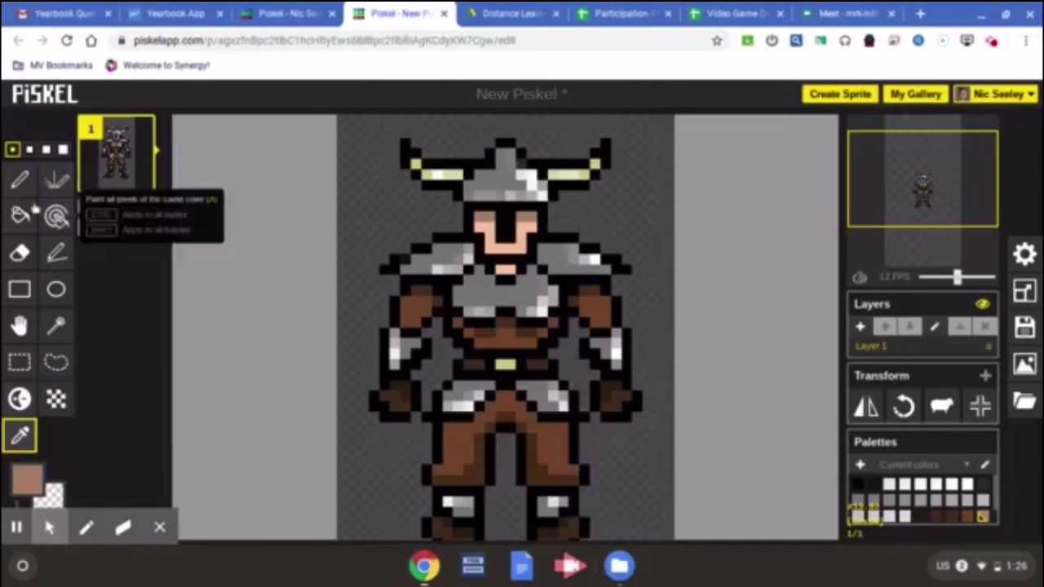
pyautogui.click(20, 180)
pyautogui.scroll(-2, 636, 280)
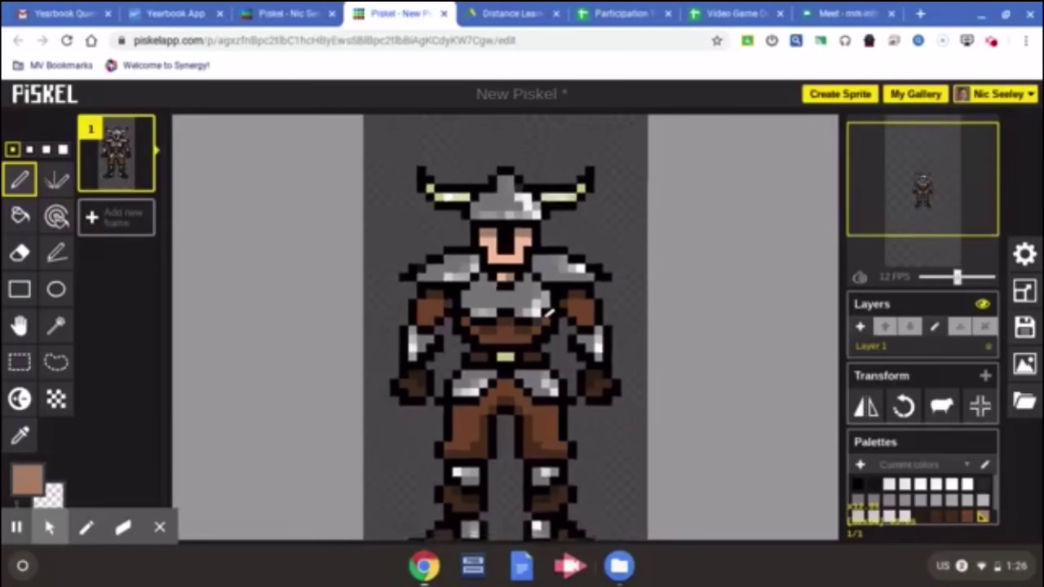
pyautogui.moveTo(920, 187); pyautogui.dragTo(923, 192)
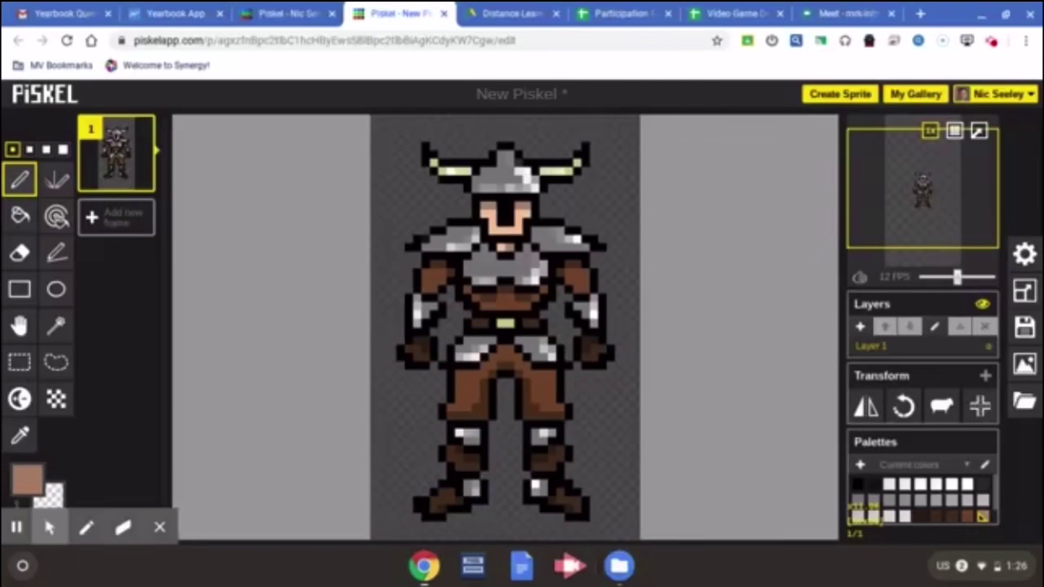
# Step: Title the sprite Character 1 and save it to the online gallery
pyautogui.click(1024, 326)
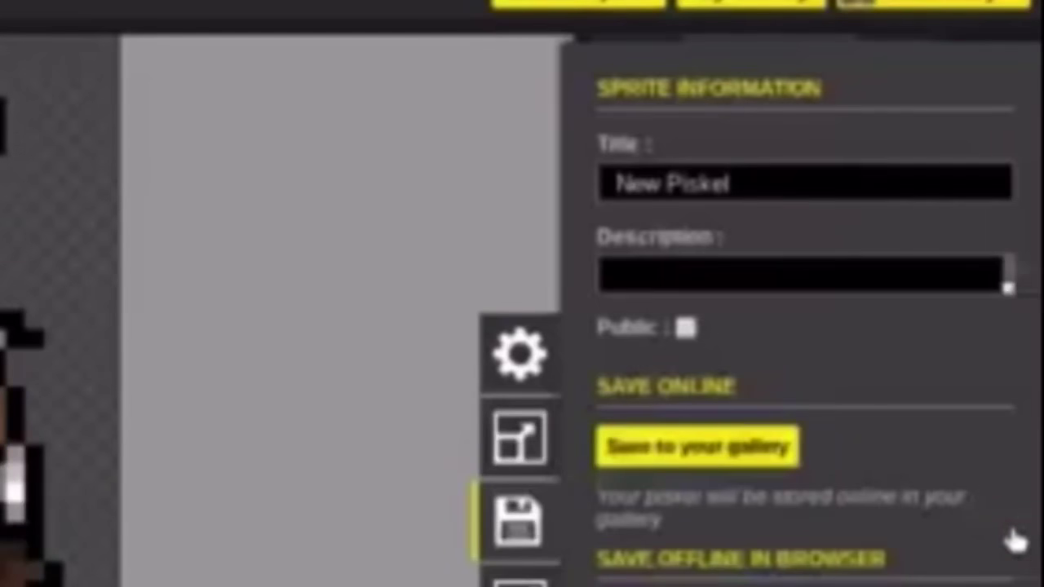
pyautogui.moveTo(757, 185); pyautogui.dragTo(468, 158)
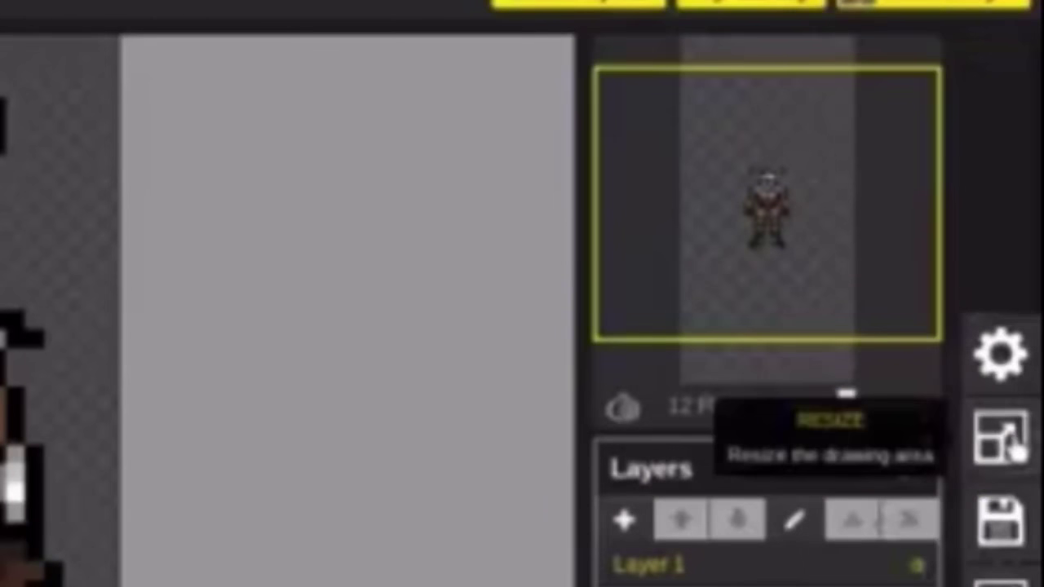
pyautogui.click(1001, 522)
pyautogui.tripleClick(790, 168)
pyautogui.write('Character 1')
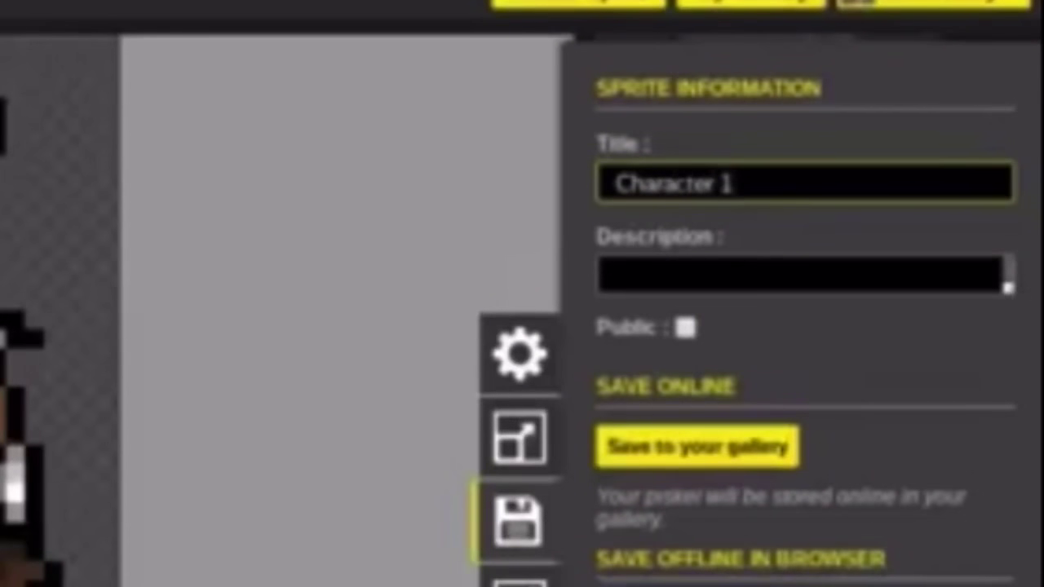
pyautogui.click(759, 460)
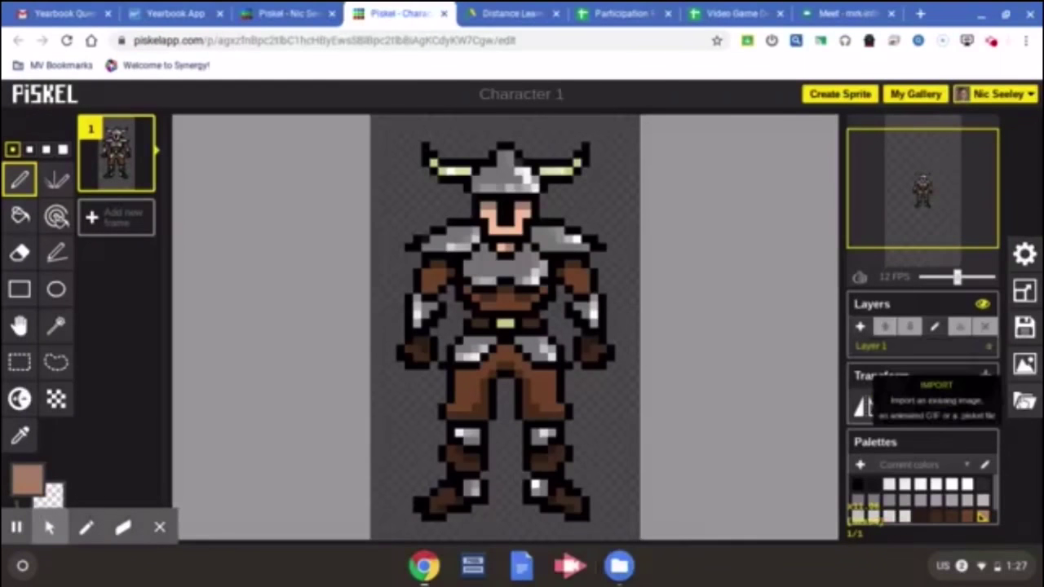
# Step: Browse the automatic session backups and view the second New Piskel session in the list
pyautogui.click(1024, 400)
pyautogui.click(914, 401)
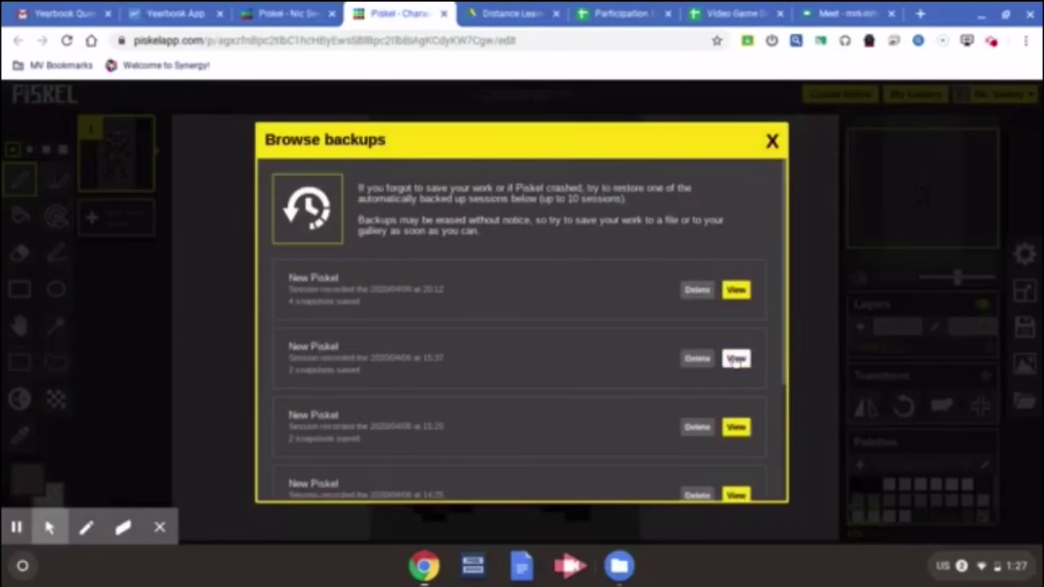
pyautogui.click(736, 360)
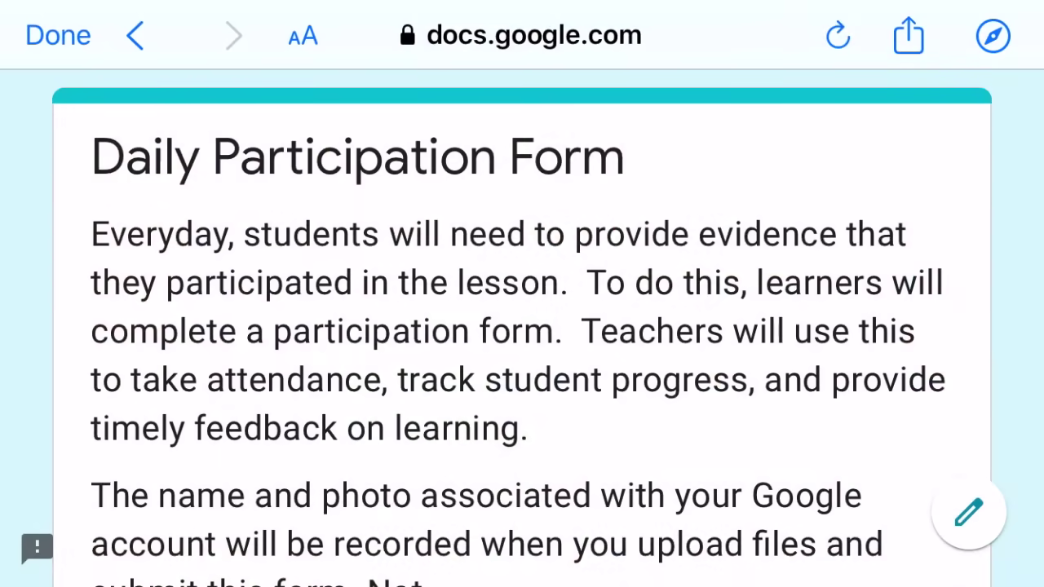
# Step: Switch to the Daily Participation Form in Google Forms and review its questions through to the image upload
pyautogui.scroll(-10, 522, 326)
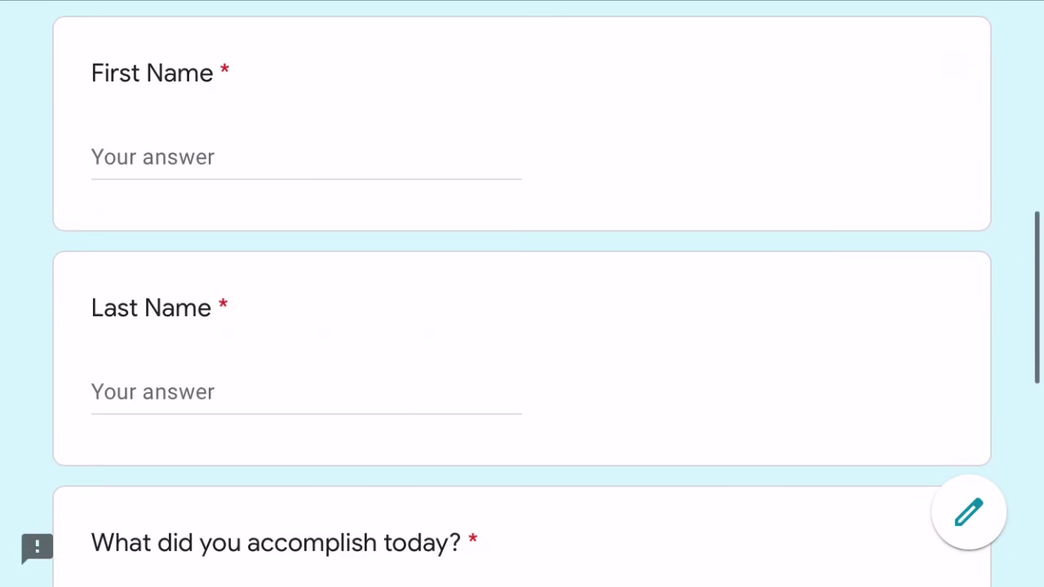
pyautogui.scroll(-6, 522, 326)
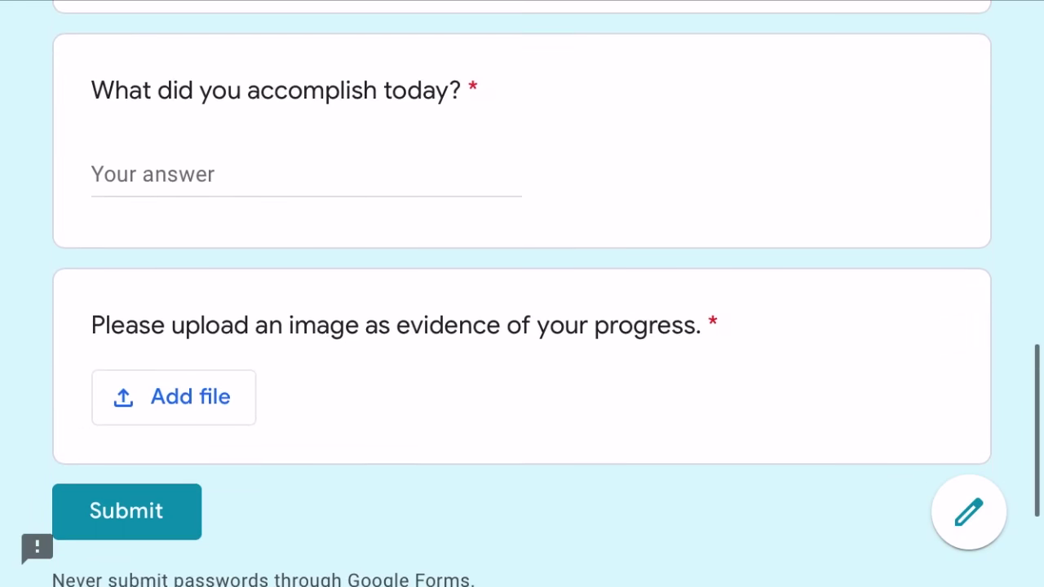